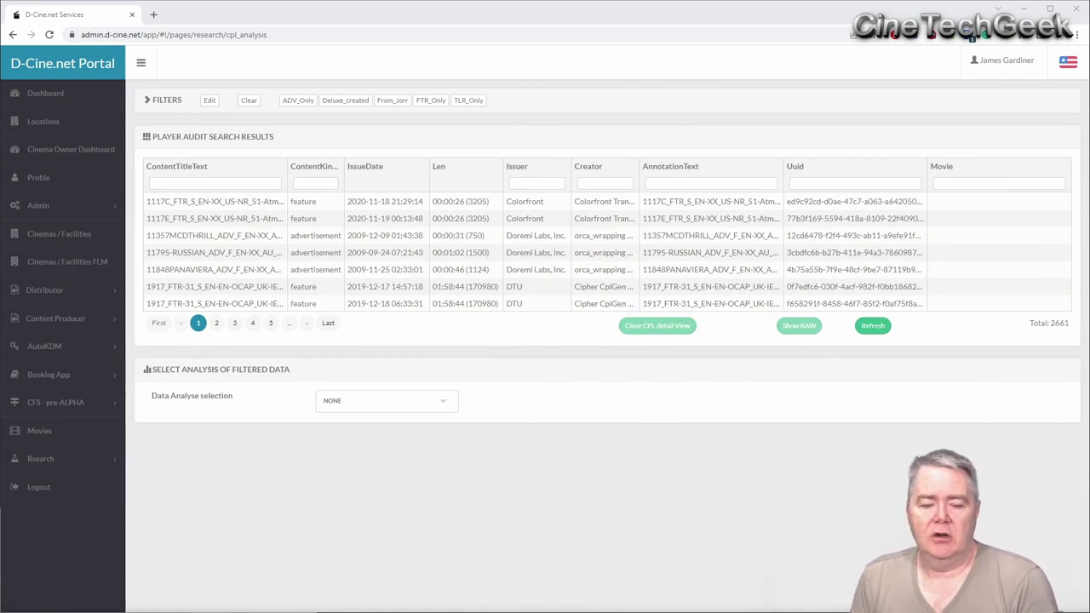
- Filter the audit search results by content title "11" and clear that title filter again
{"action": "left_click", "coordinate": [78, 461]}
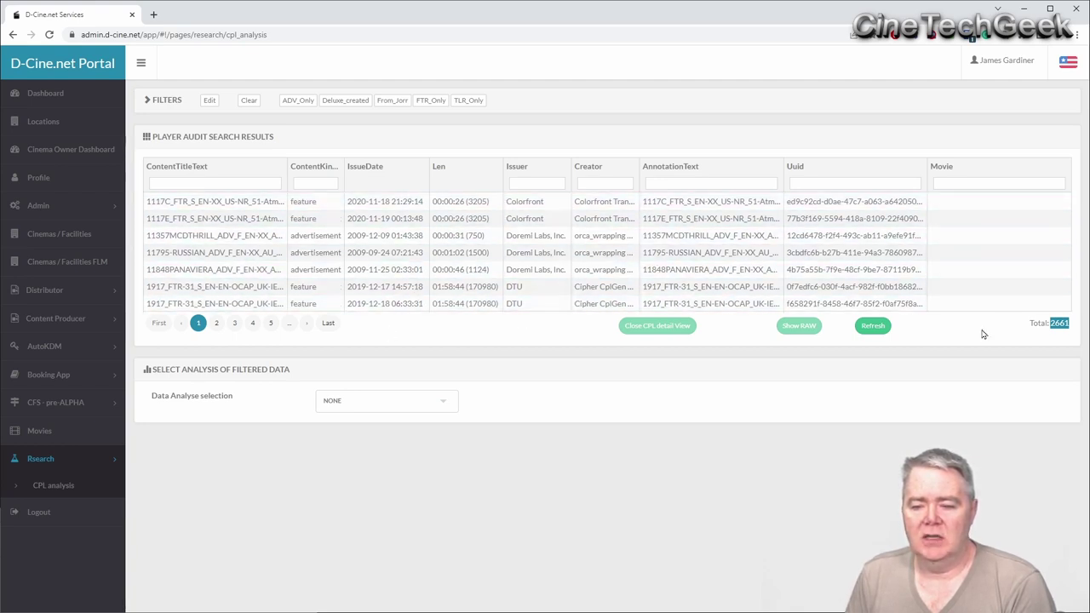
{"action": "left_click", "coordinate": [258, 181]}
{"action": "type", "text": "11"}
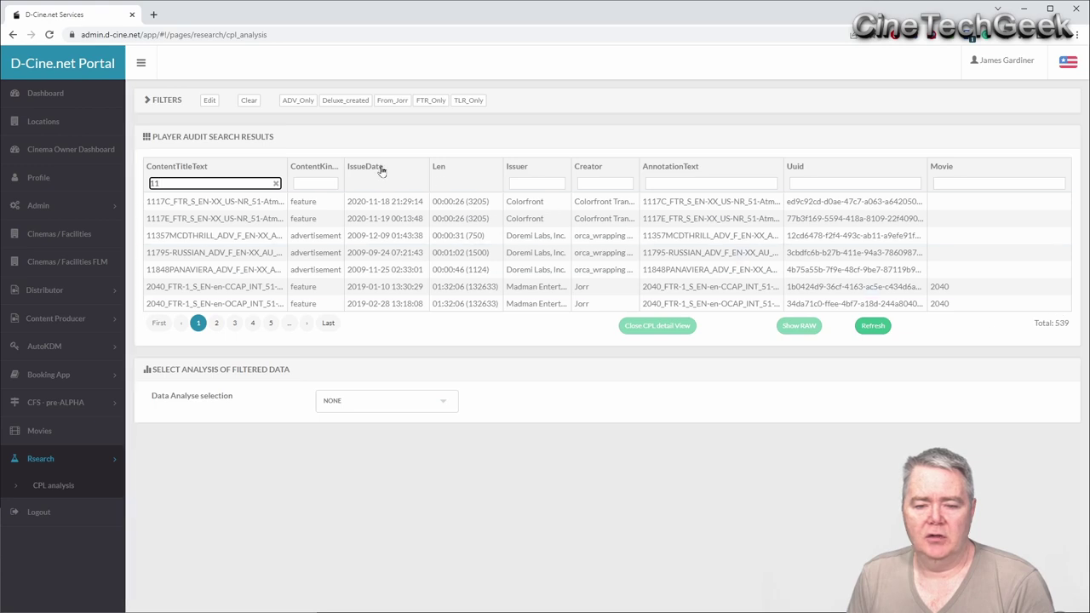
{"action": "left_click", "coordinate": [275, 183]}
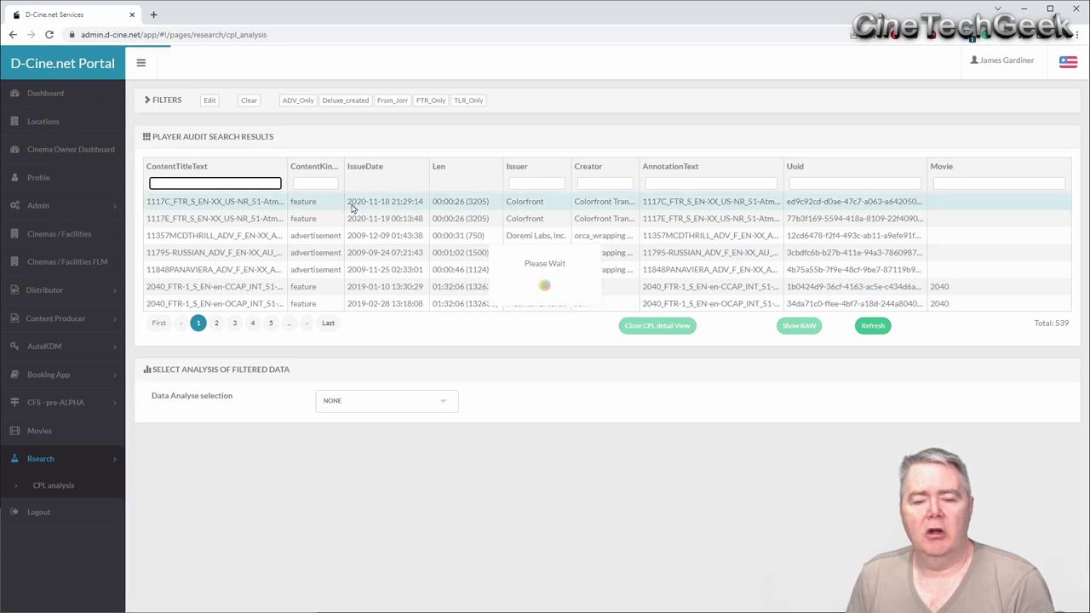
- Open the filters for editing and activate the TLR_Only filter
{"action": "left_click", "coordinate": [210, 100]}
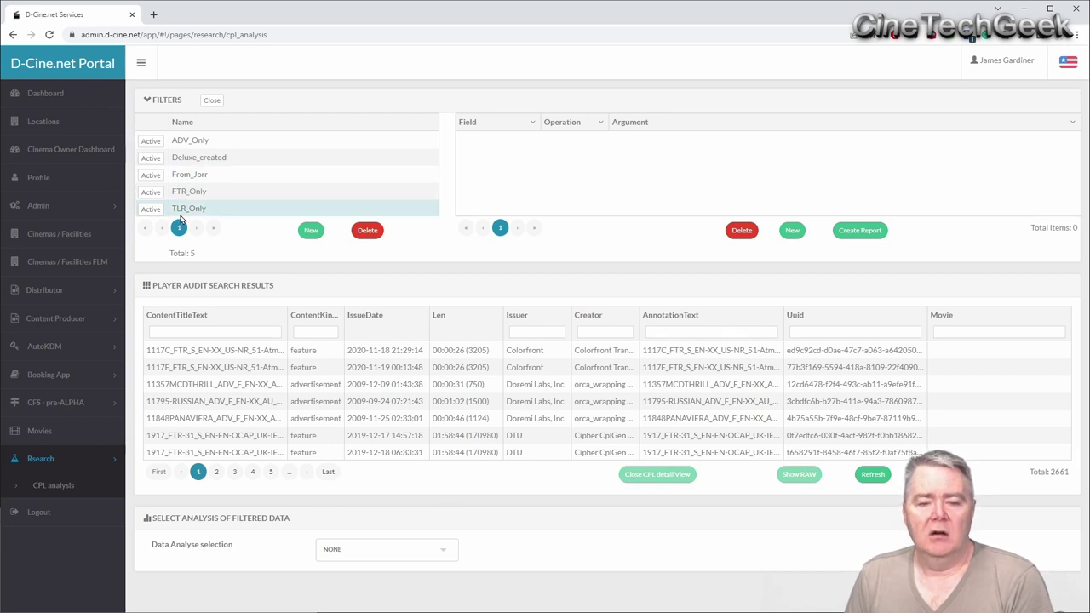
{"action": "left_click", "coordinate": [151, 208]}
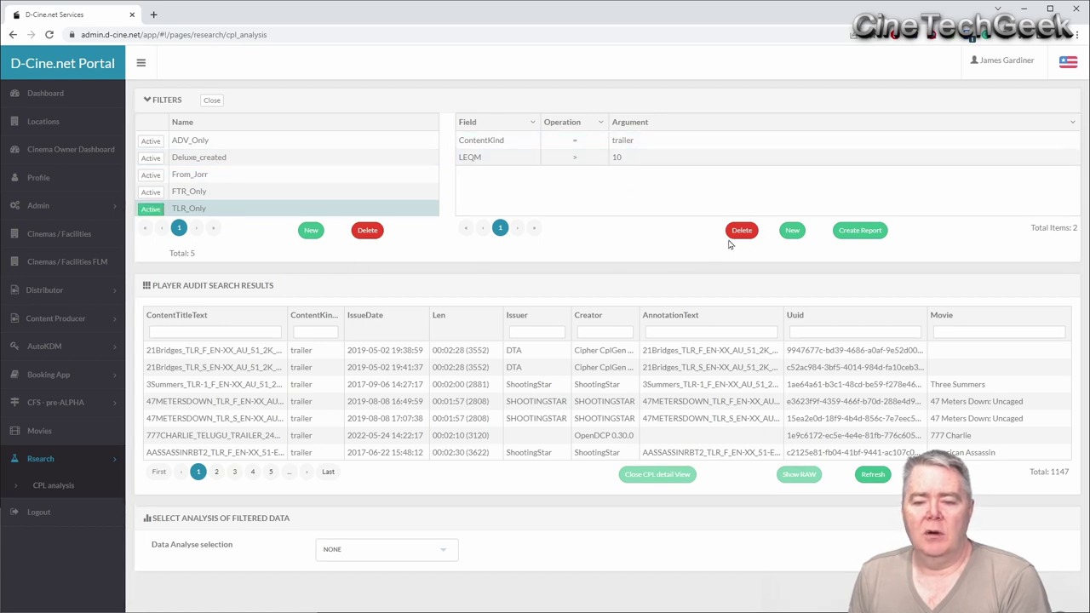
- Add a condition to the TLR_Only filter requiring Uuid to contain "ff", save it and reapply the filter
{"action": "left_click", "coordinate": [791, 231]}
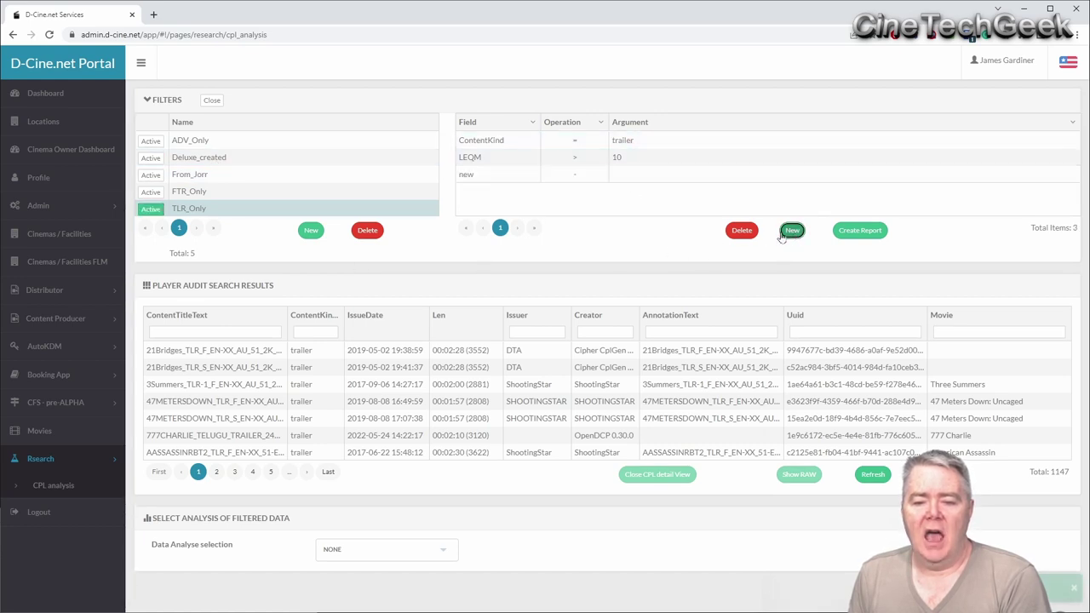
{"action": "left_click", "coordinate": [523, 178]}
{"action": "left_click", "coordinate": [428, 307]}
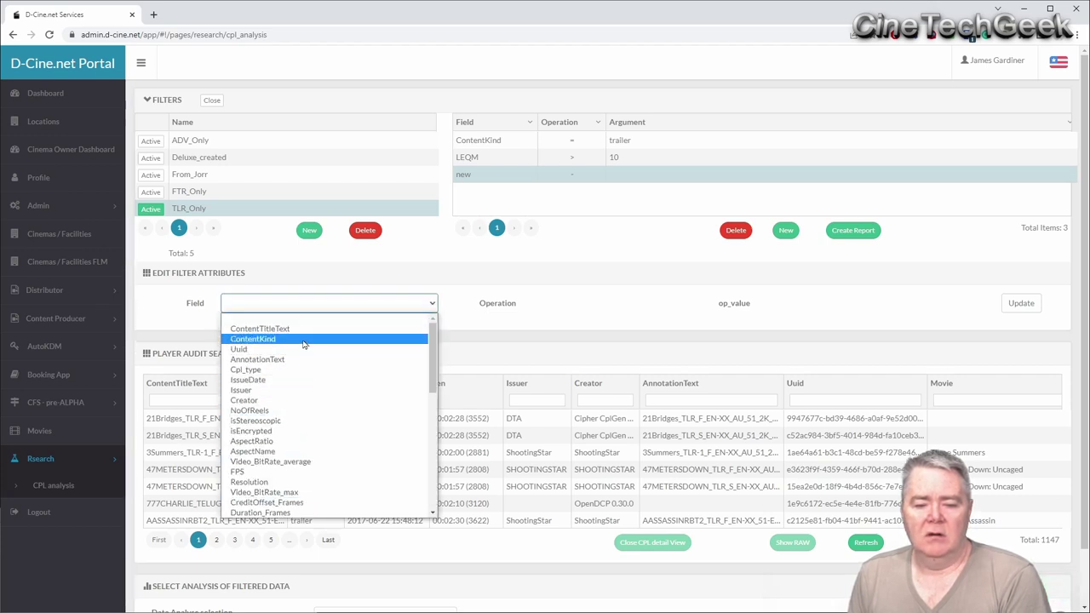
{"action": "mouse_move", "coordinate": [433, 343]}
{"action": "left_mouse_down"}
{"action": "mouse_move", "coordinate": [433, 451]}
{"action": "mouse_move", "coordinate": [442, 332]}
{"action": "left_mouse_up"}
{"action": "left_click", "coordinate": [405, 349]}
{"action": "left_click", "coordinate": [625, 310]}
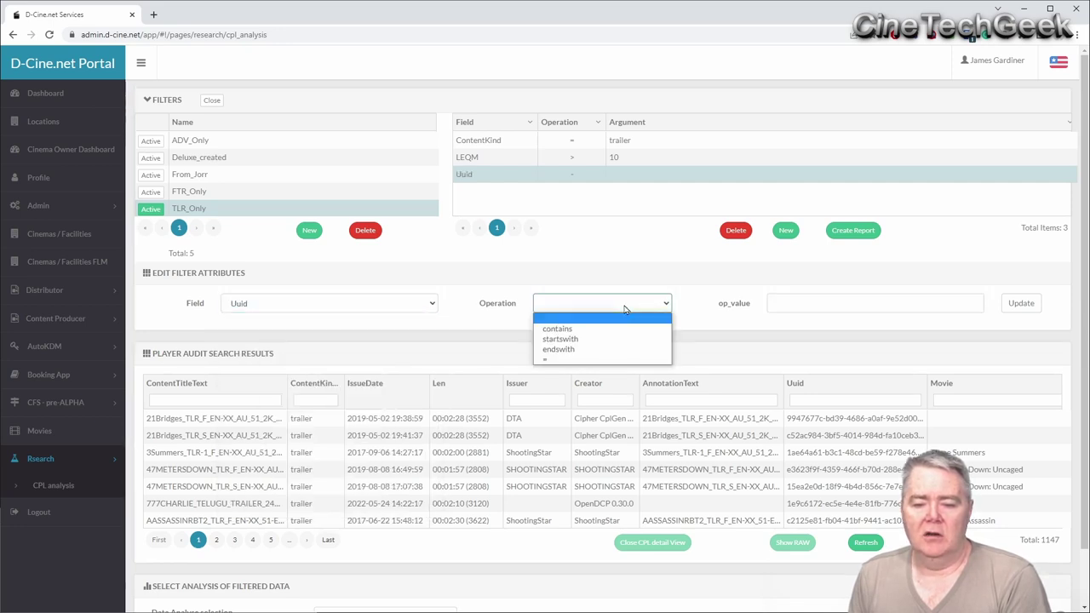
{"action": "left_click", "coordinate": [628, 327]}
{"action": "left_click", "coordinate": [778, 300]}
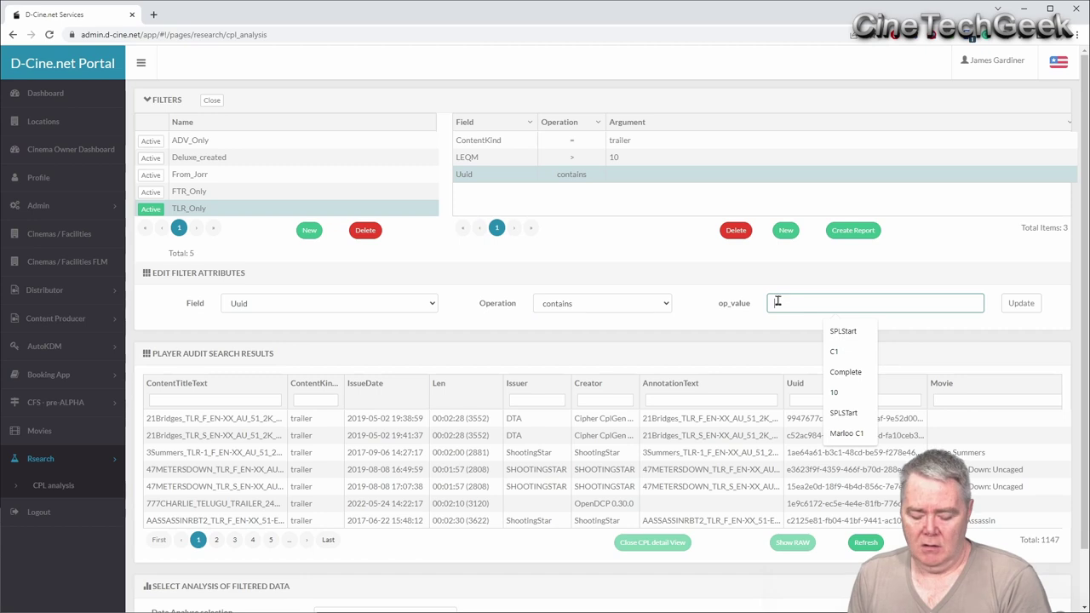
{"action": "type", "text": "ff"}
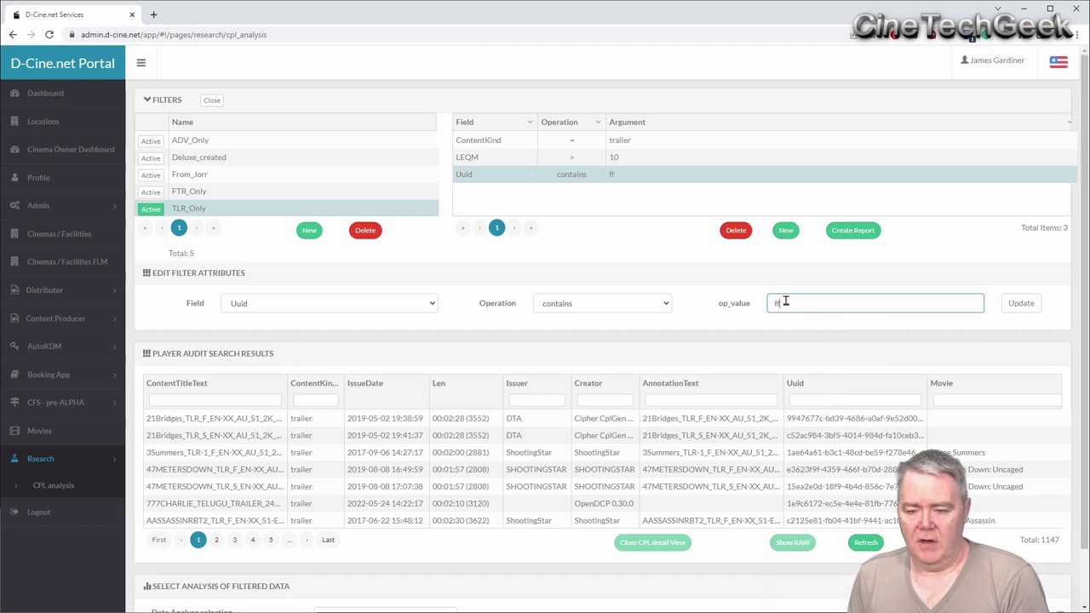
{"action": "left_click", "coordinate": [1018, 304]}
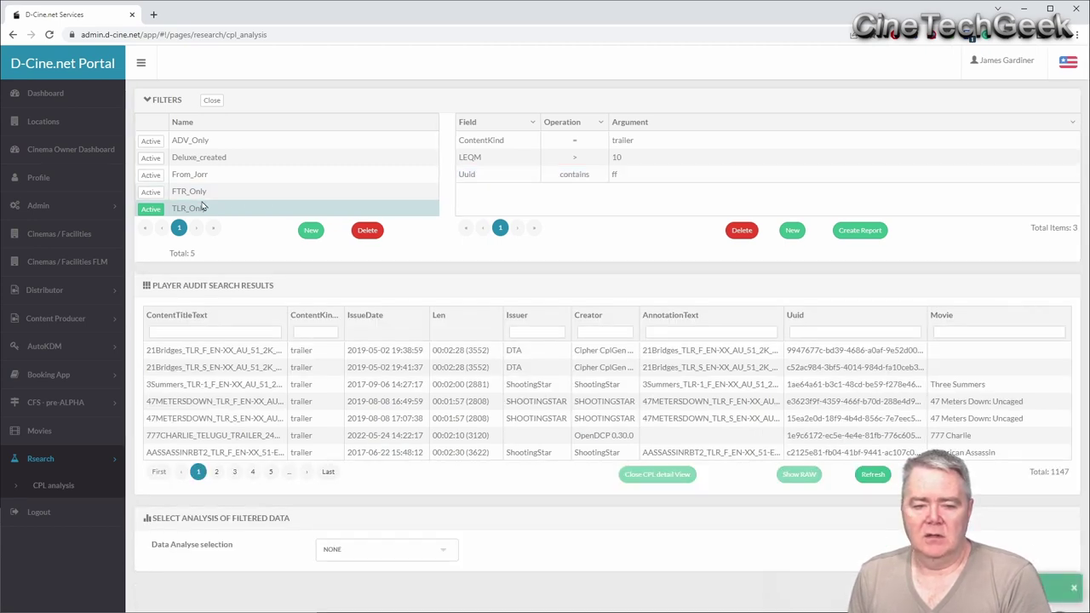
{"action": "left_click", "coordinate": [151, 210]}
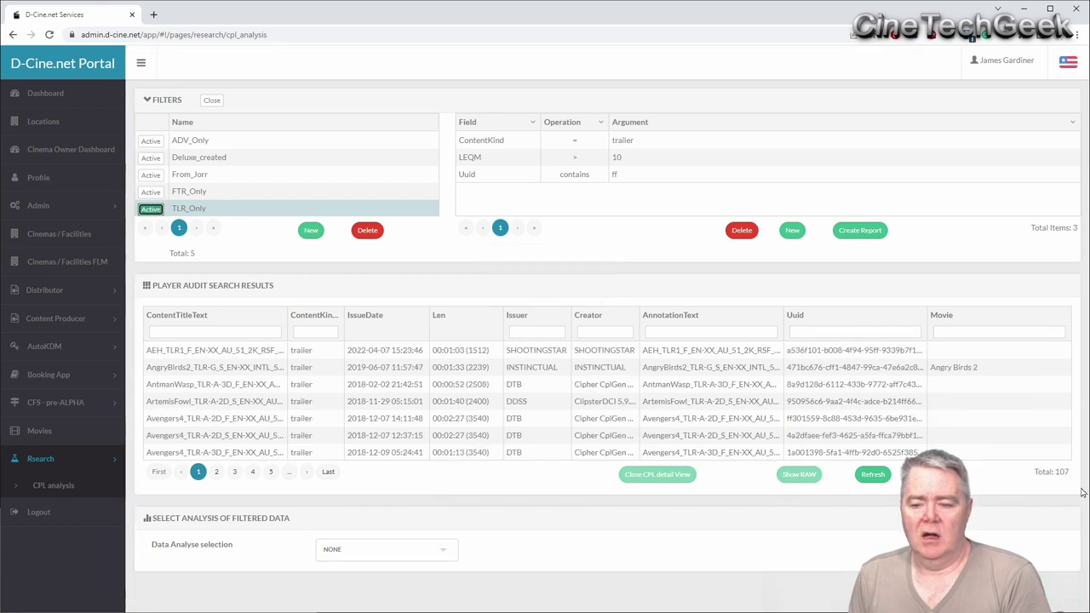
- Delete the Uuid condition from the TLR_Only filter and reapply the filter to the results
{"action": "left_click", "coordinate": [545, 179]}
{"action": "left_click", "coordinate": [734, 232]}
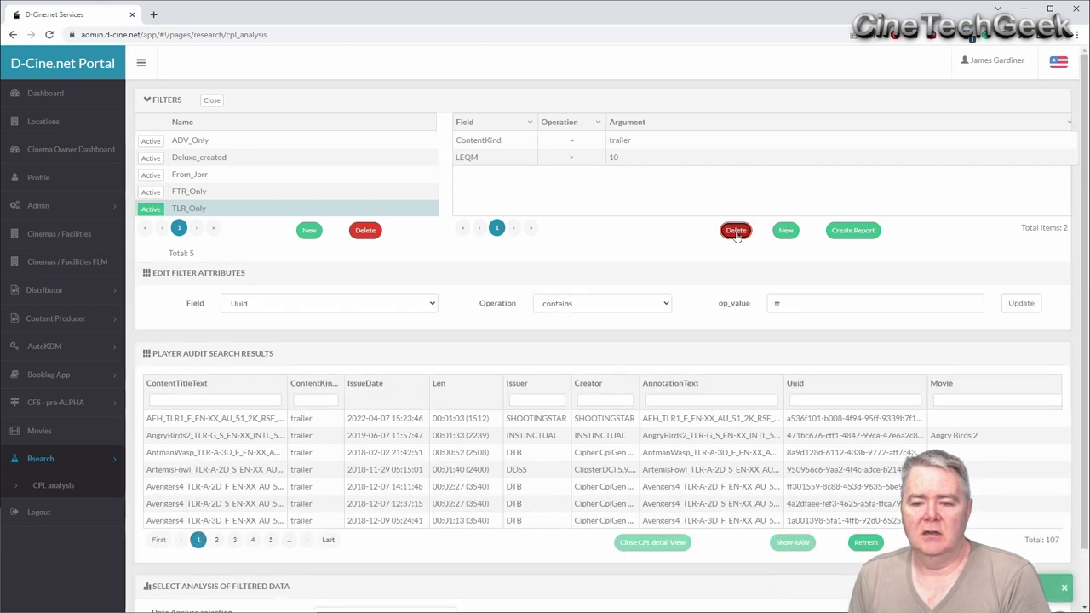
{"action": "left_click", "coordinate": [150, 210]}
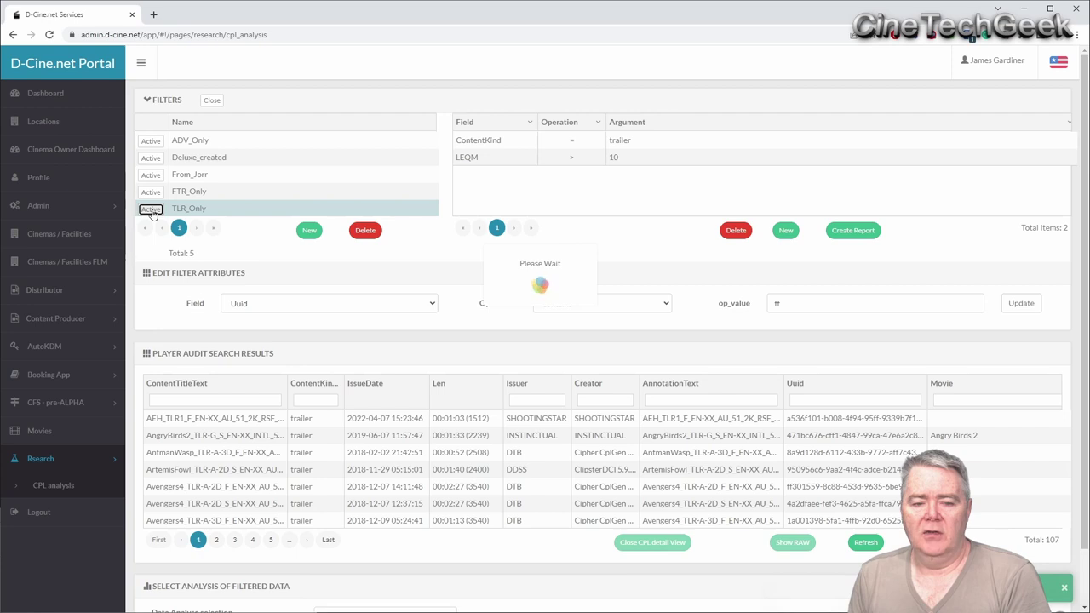
{"action": "left_click", "coordinate": [151, 210]}
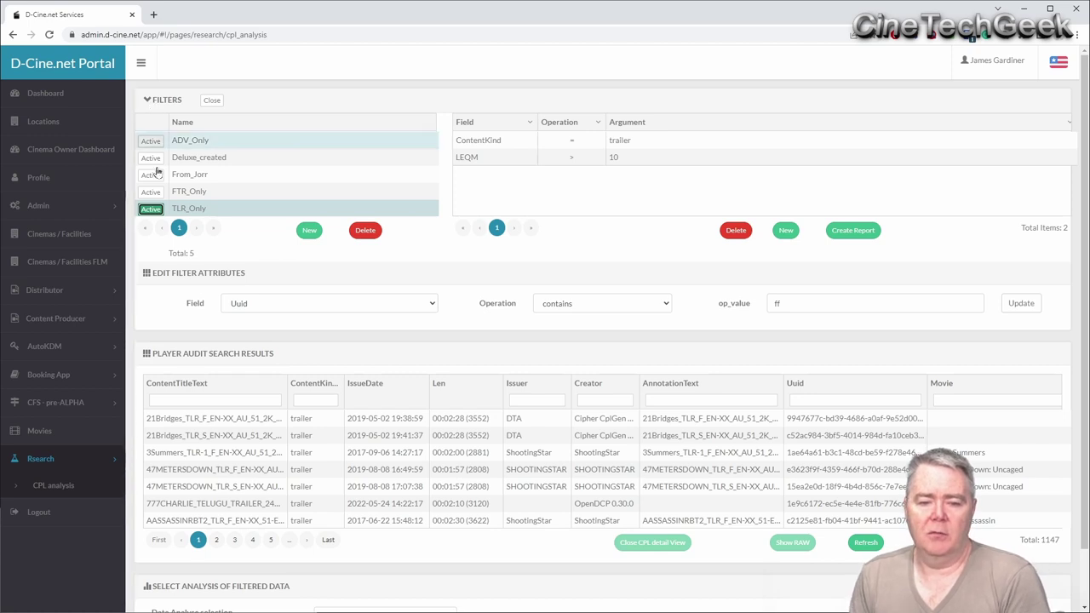
- Close the filter editor, and switch the results to the FTR_Only filter and back to TLR_Only
{"action": "left_click", "coordinate": [362, 306]}
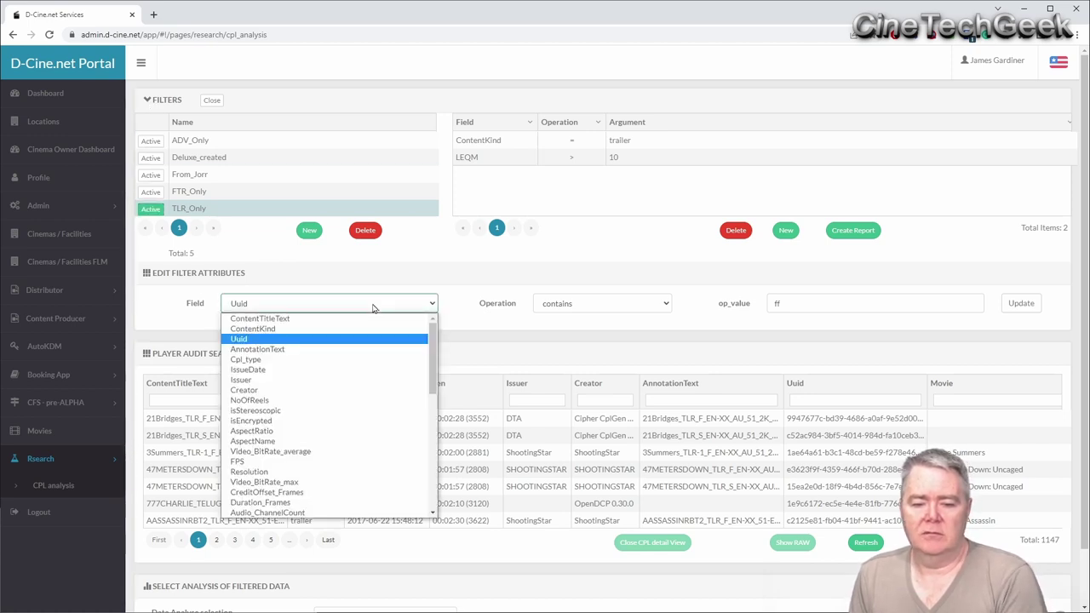
{"action": "left_click", "coordinate": [351, 278]}
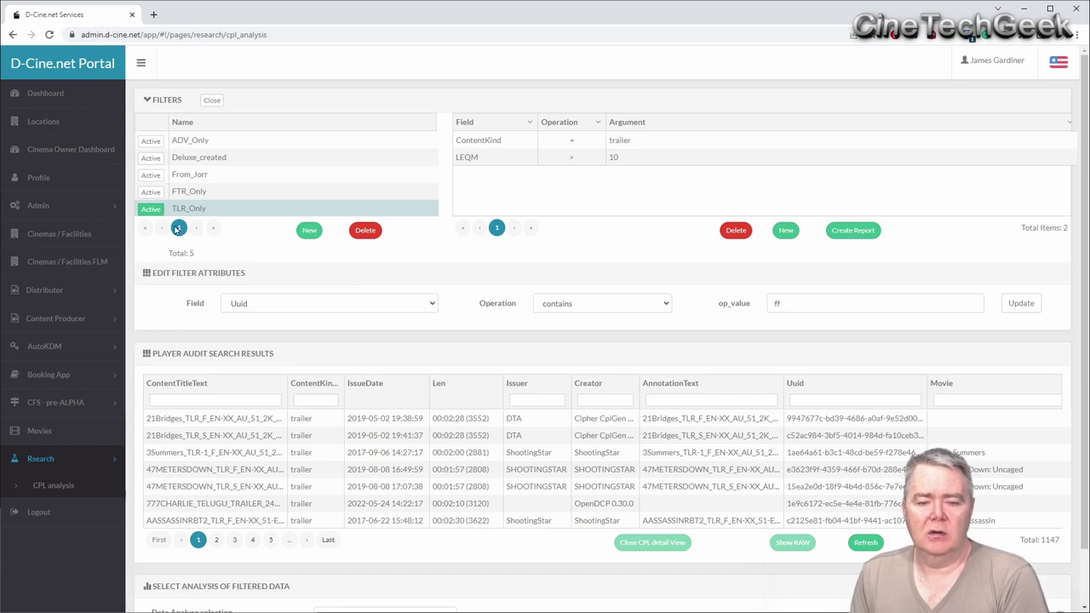
{"action": "left_click", "coordinate": [211, 99]}
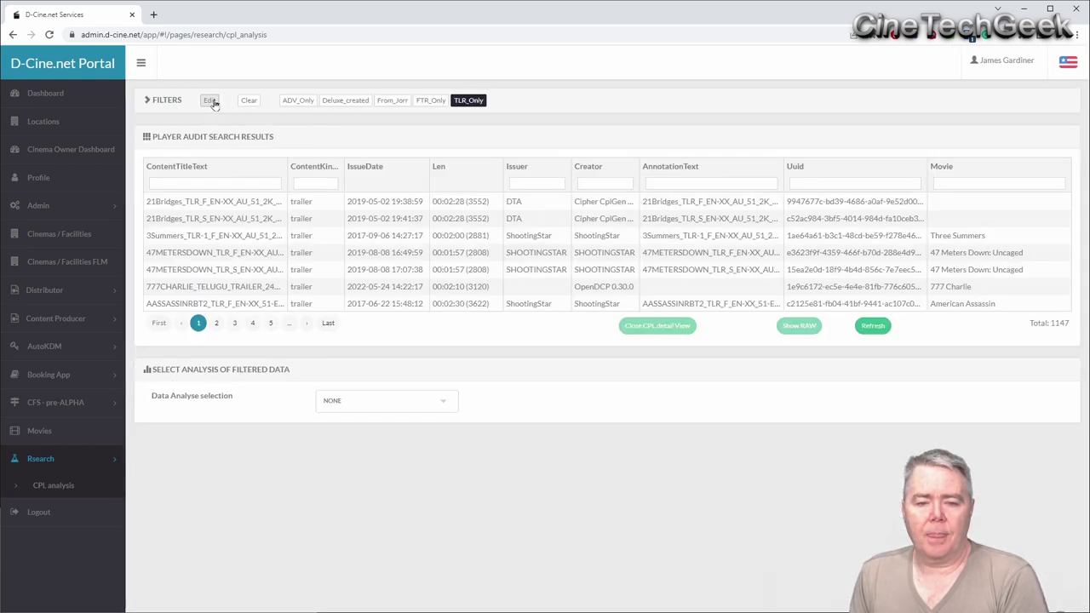
{"action": "left_click", "coordinate": [432, 101]}
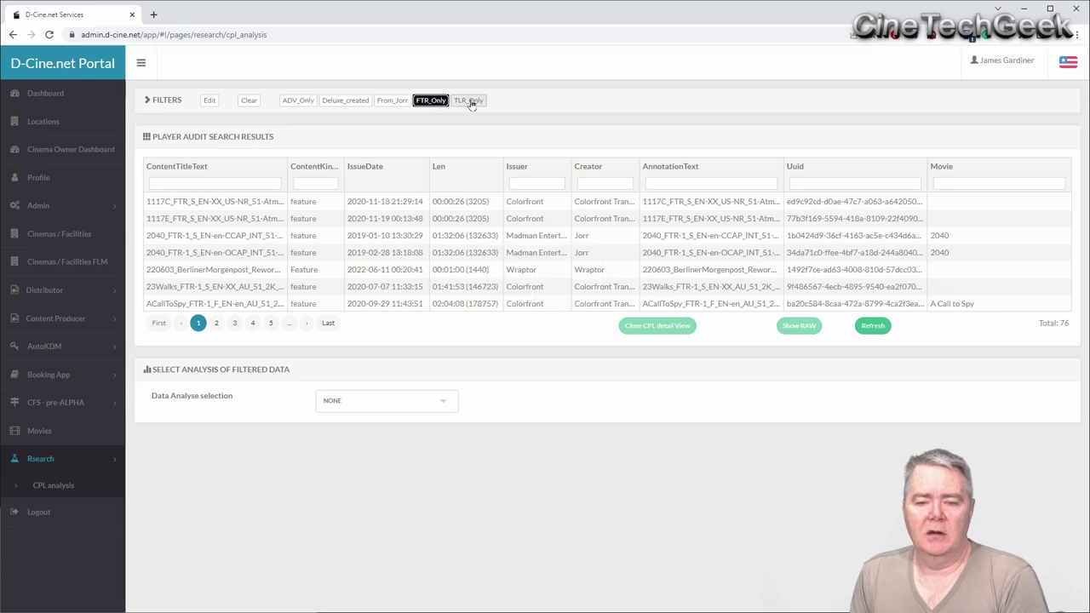
{"action": "left_click", "coordinate": [467, 99]}
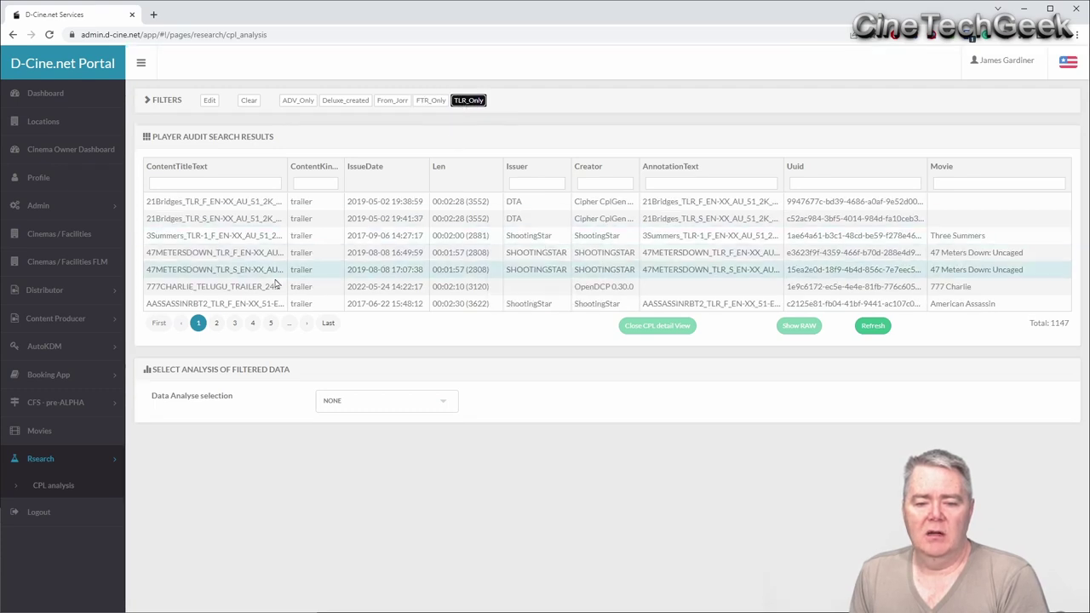
- Open the details of the 3Summers_TLR-1 trailer and examine its CPL structure and metadata
{"action": "left_click", "coordinate": [219, 237]}
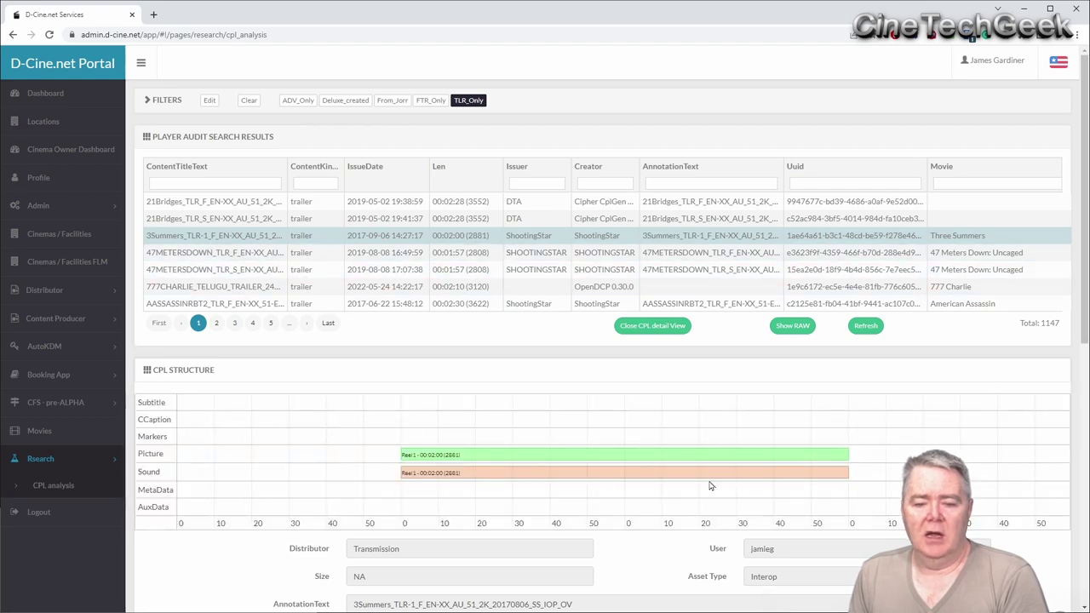
{"action": "left_click_drag", "start_coordinate": [1082, 243], "coordinate": [1069, 320]}
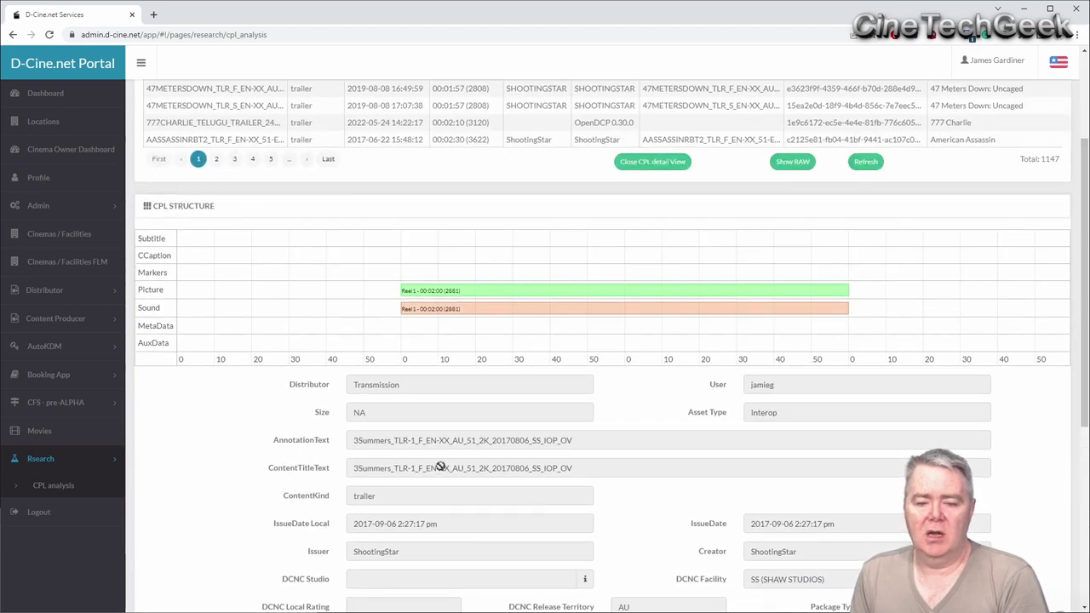
{"action": "scroll", "coordinate": [443, 466], "scroll_direction": "down", "scroll_amount": 4}
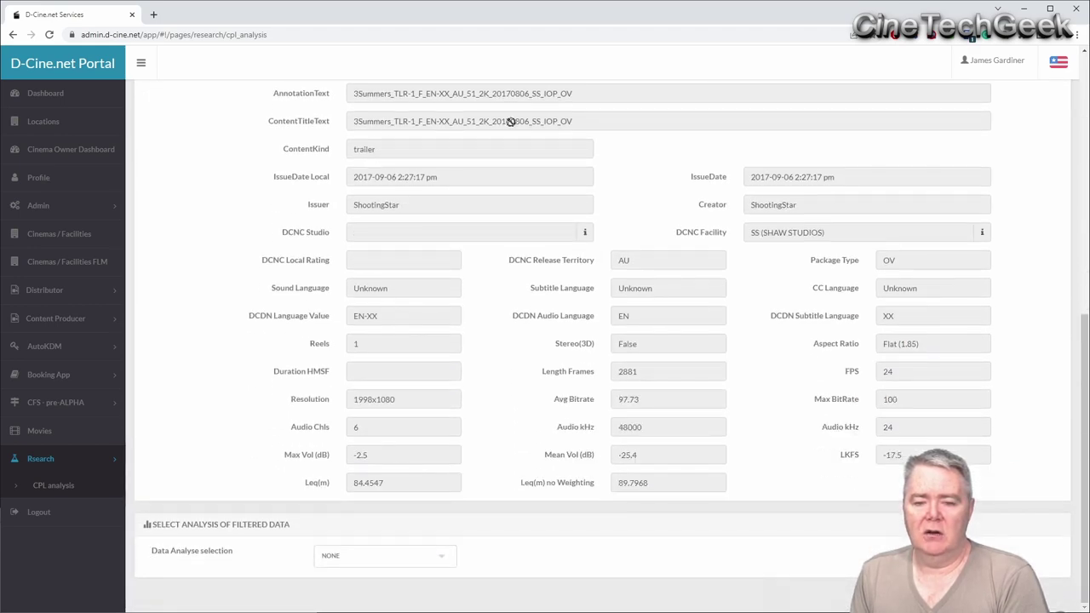
{"action": "scroll", "coordinate": [509, 122], "scroll_direction": "up", "scroll_amount": 5}
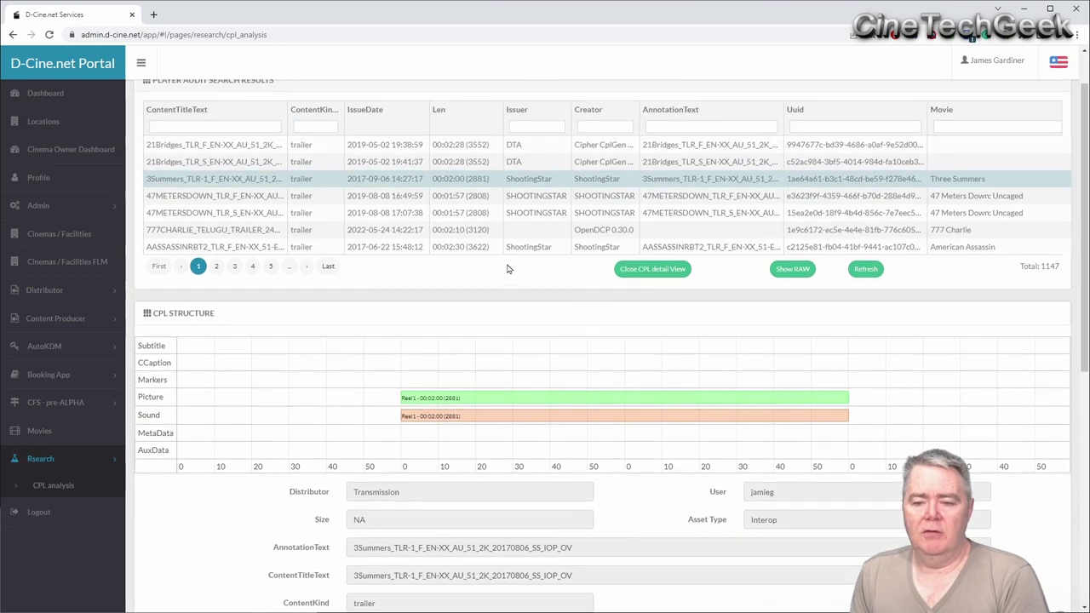
- Examine the 3Summers trailer's raw CPL data from start to end, and close its detail view
{"action": "left_click", "coordinate": [791, 269]}
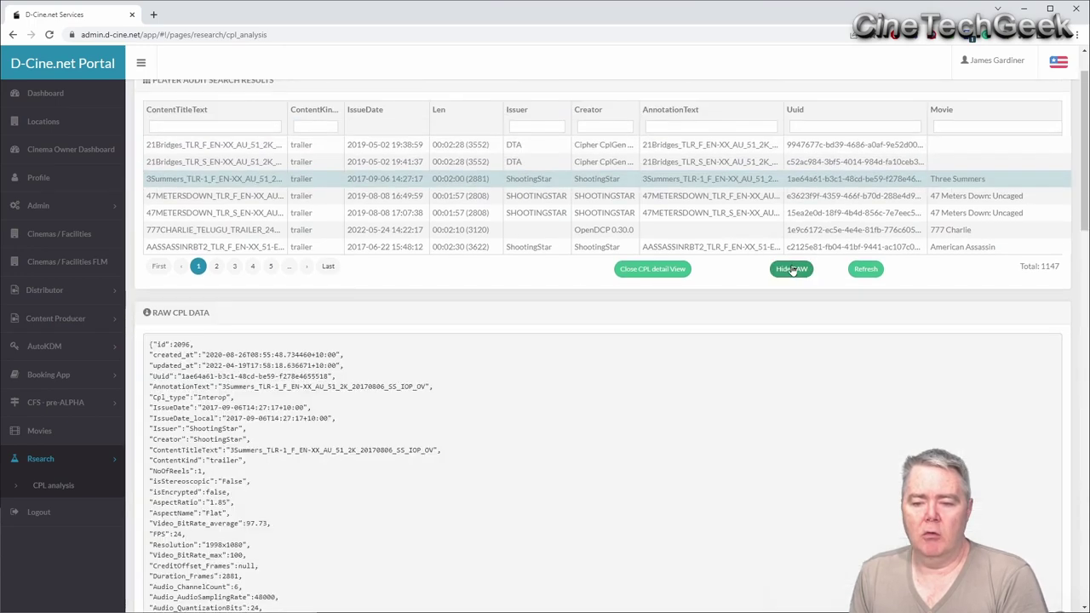
{"action": "scroll", "coordinate": [285, 435], "scroll_direction": "down", "scroll_amount": 2}
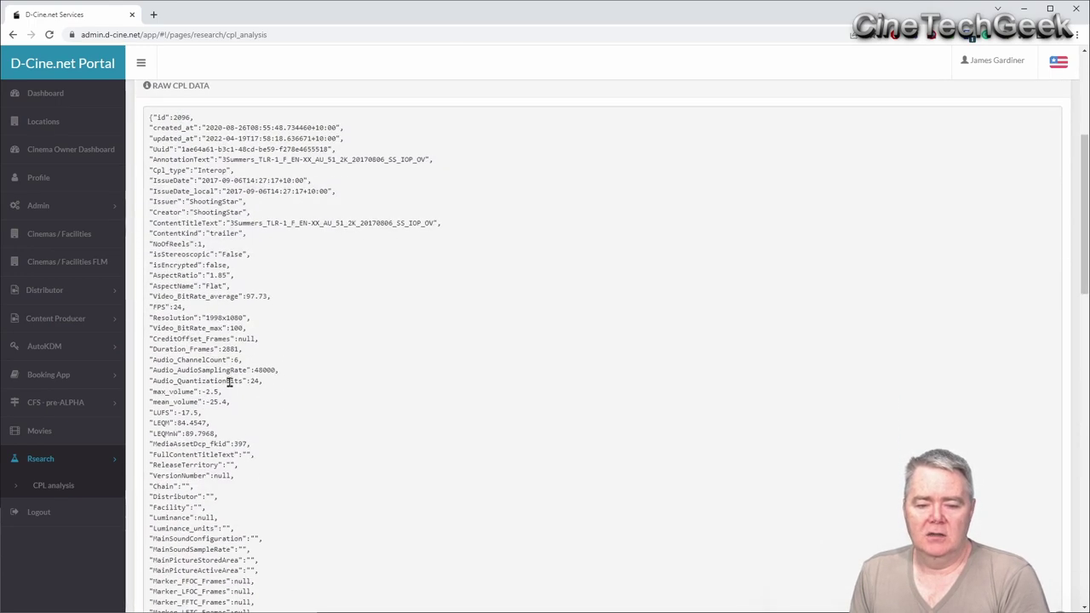
{"action": "scroll", "coordinate": [256, 426], "scroll_direction": "down", "scroll_amount": 4}
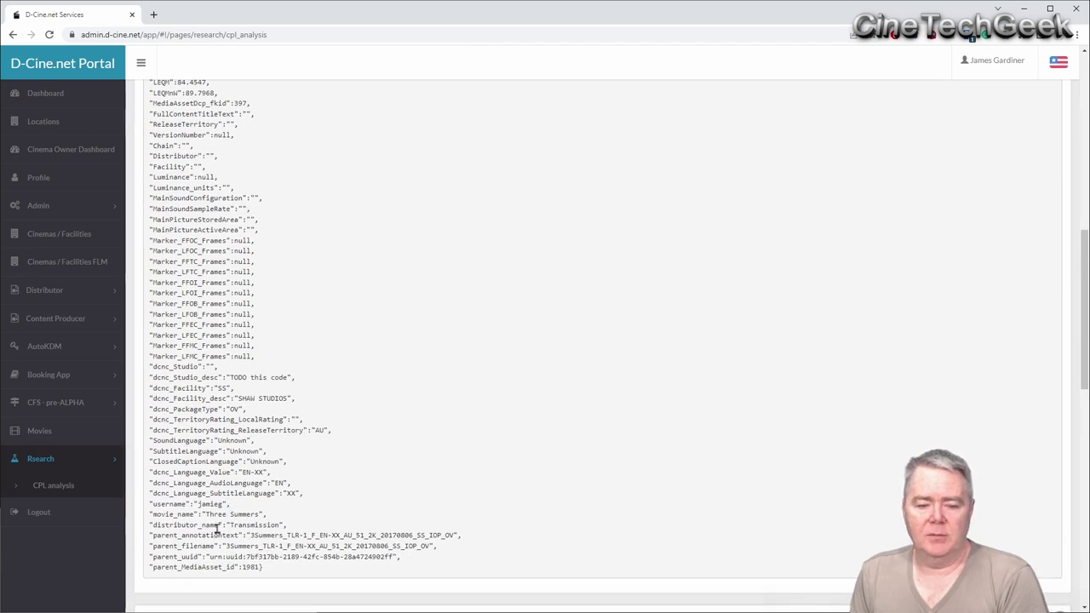
{"action": "scroll", "coordinate": [183, 277], "scroll_direction": "up", "scroll_amount": 6}
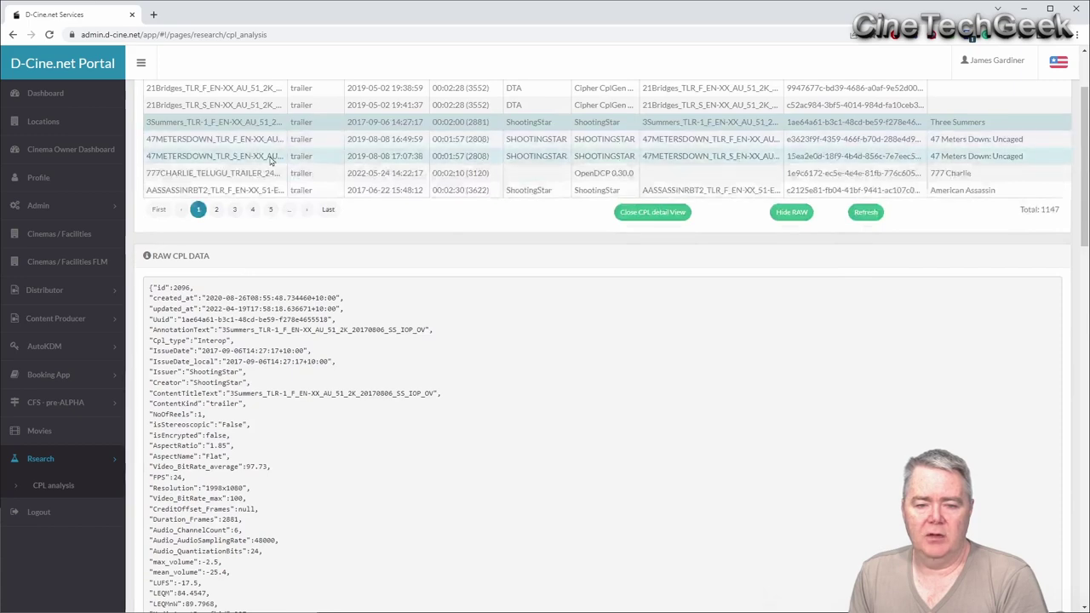
{"action": "scroll", "coordinate": [270, 159], "scroll_direction": "up", "scroll_amount": 2}
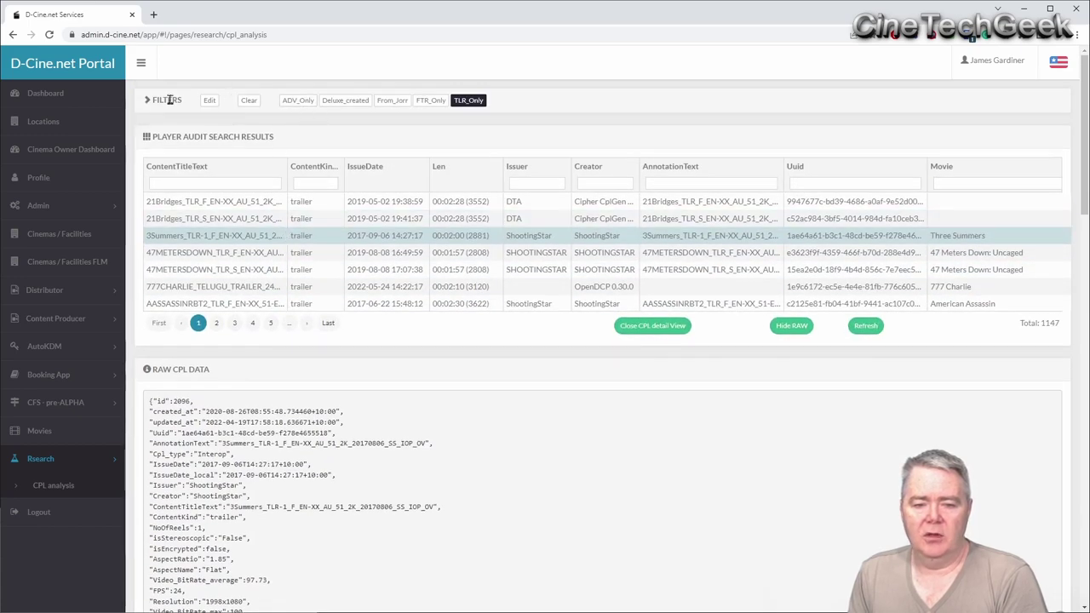
{"action": "scroll", "coordinate": [284, 547], "scroll_direction": "down", "scroll_amount": 6}
{"action": "scroll", "coordinate": [264, 480], "scroll_direction": "up", "scroll_amount": 6}
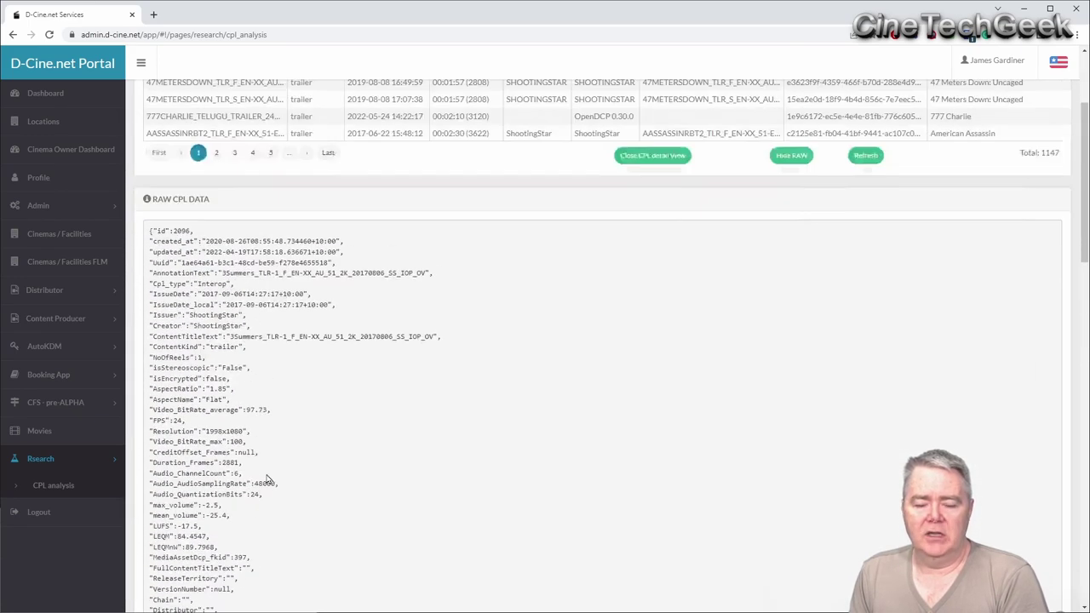
{"action": "left_click", "coordinate": [797, 327]}
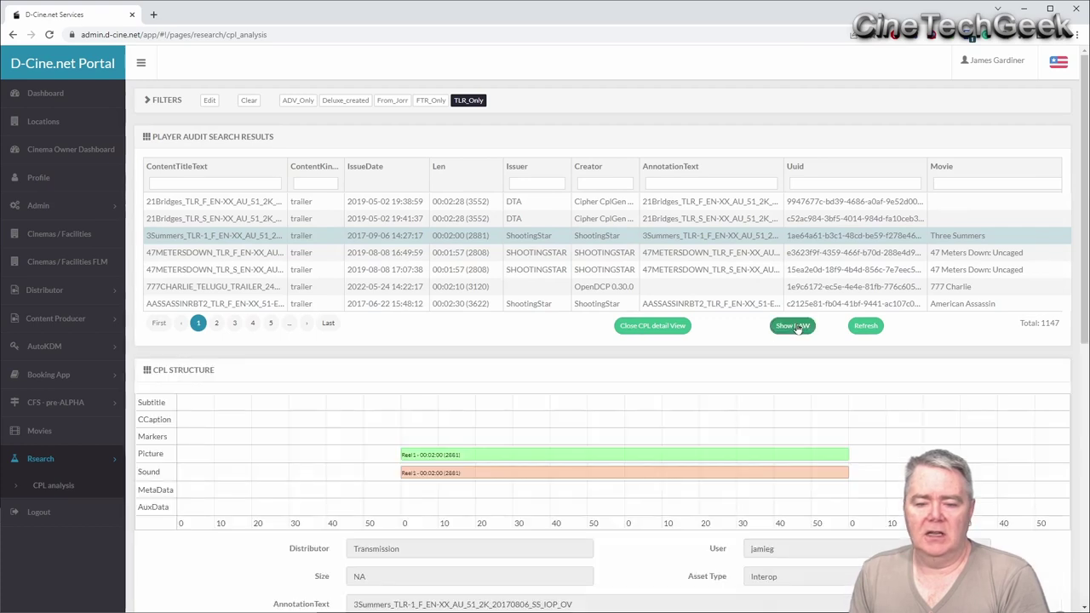
{"action": "left_click", "coordinate": [651, 327]}
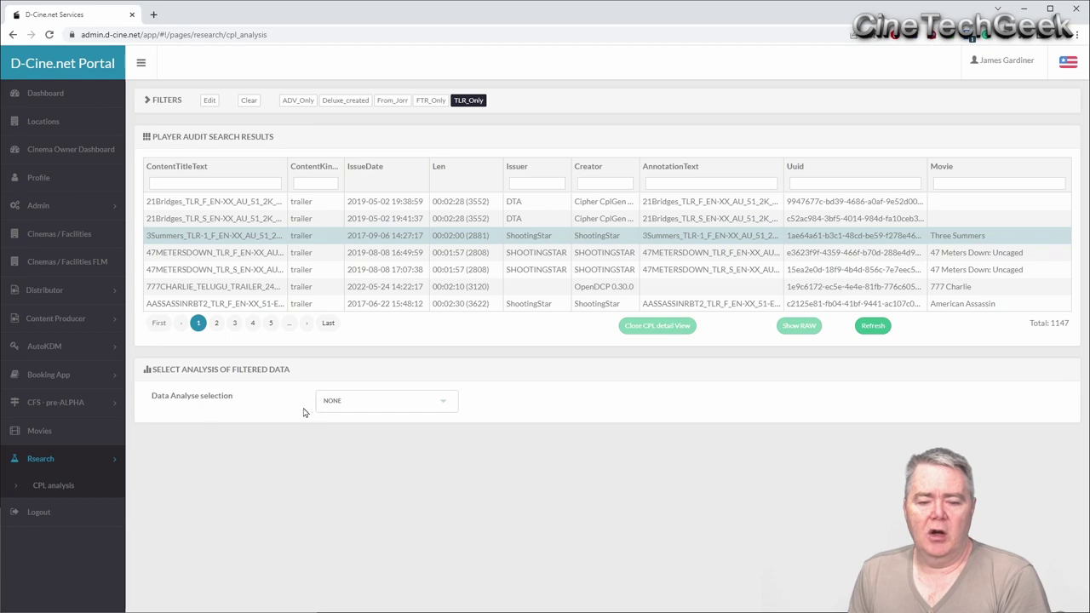
- Look through the whole list of analyses available for the filtered data, and close it without choosing one
{"action": "left_click", "coordinate": [335, 403]}
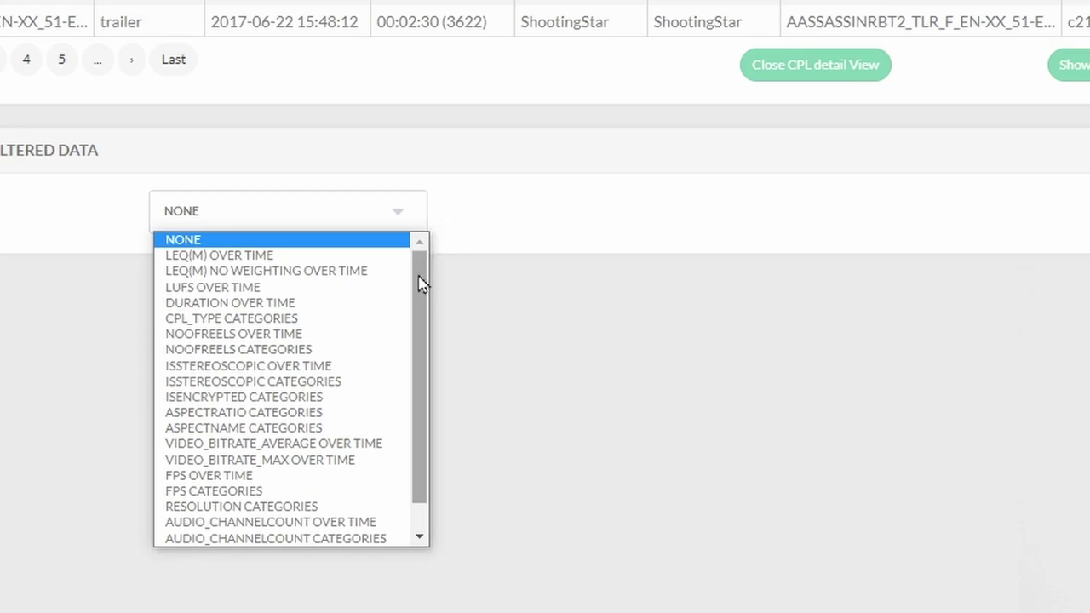
{"action": "scroll", "coordinate": [420, 319], "scroll_direction": "down", "scroll_amount": 1}
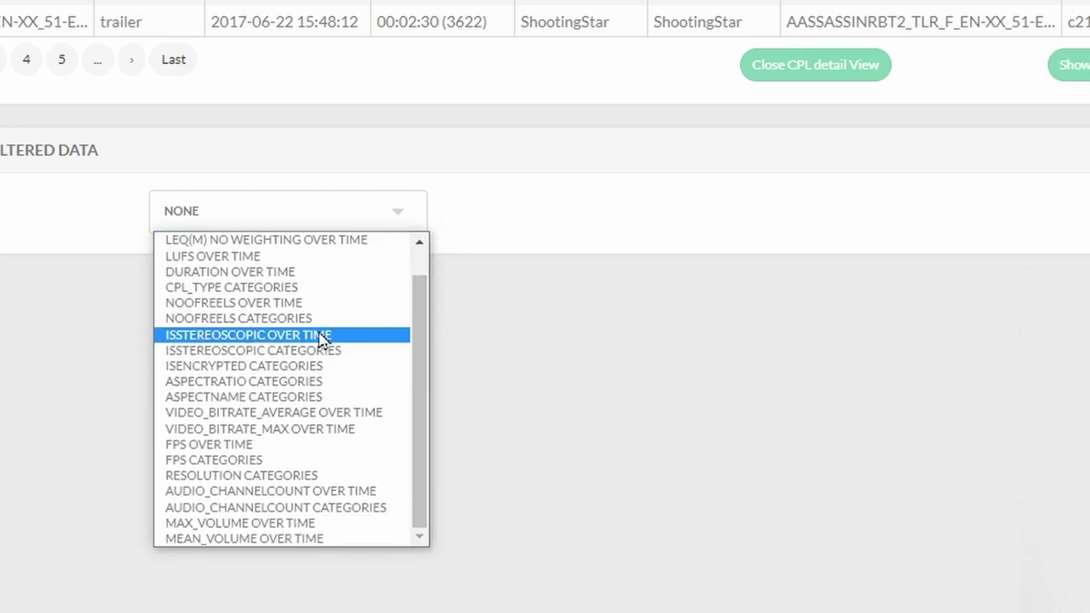
{"action": "left_click_drag", "start_coordinate": [418, 309], "coordinate": [419, 253]}
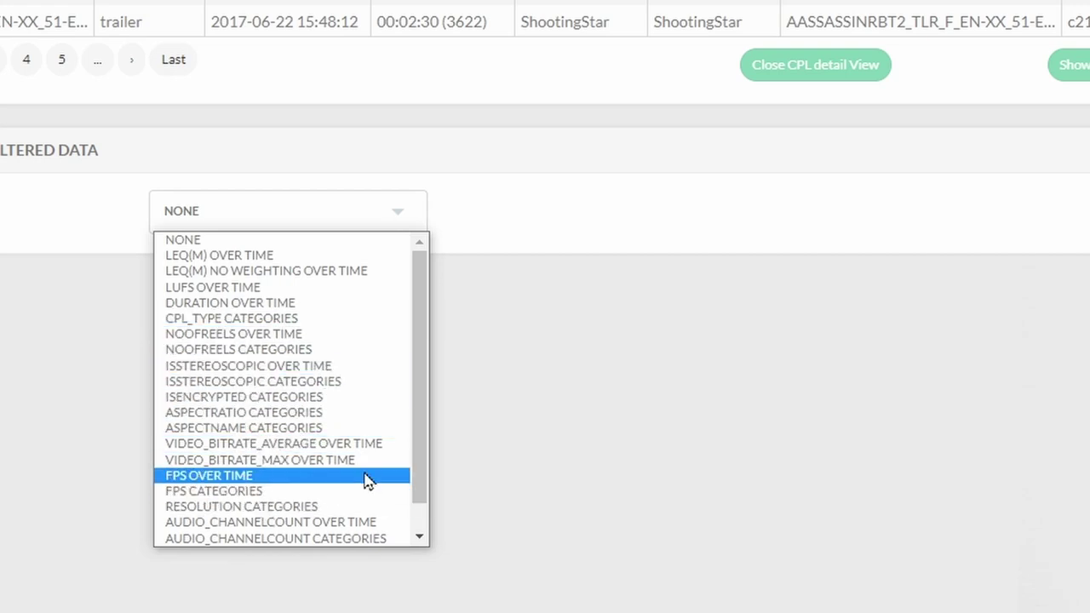
{"action": "scroll", "coordinate": [426, 447], "scroll_direction": "down", "scroll_amount": 1}
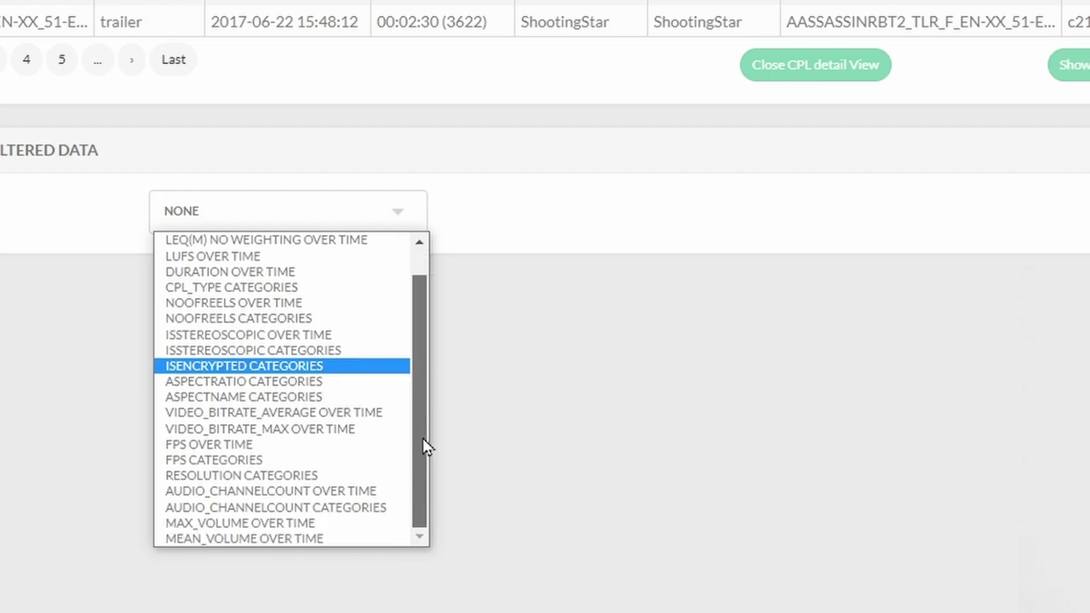
{"action": "scroll", "coordinate": [424, 425], "scroll_direction": "up", "scroll_amount": 1}
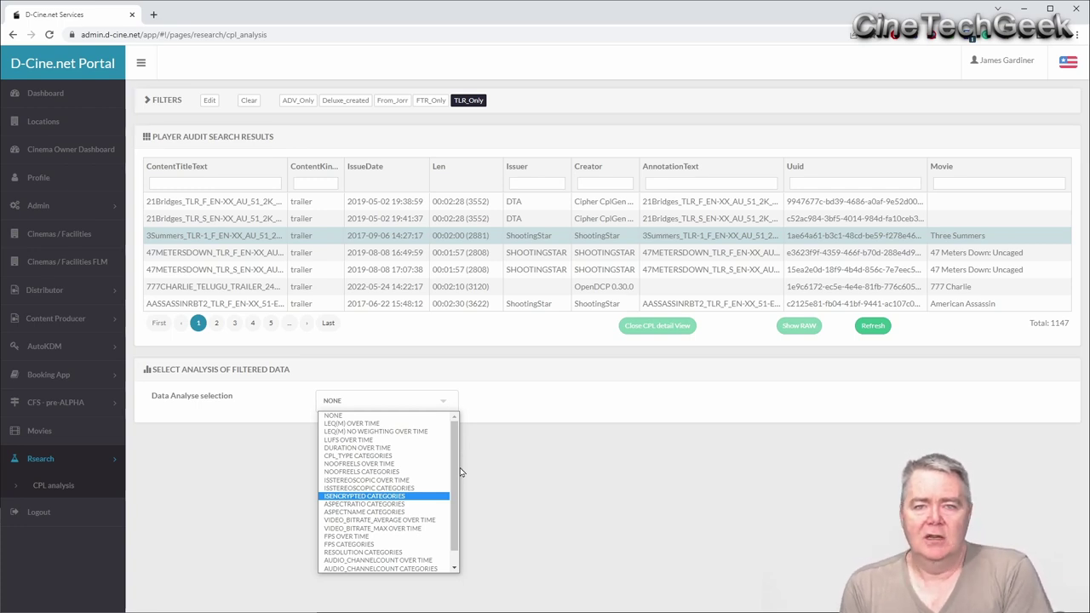
{"action": "left_click", "coordinate": [500, 404]}
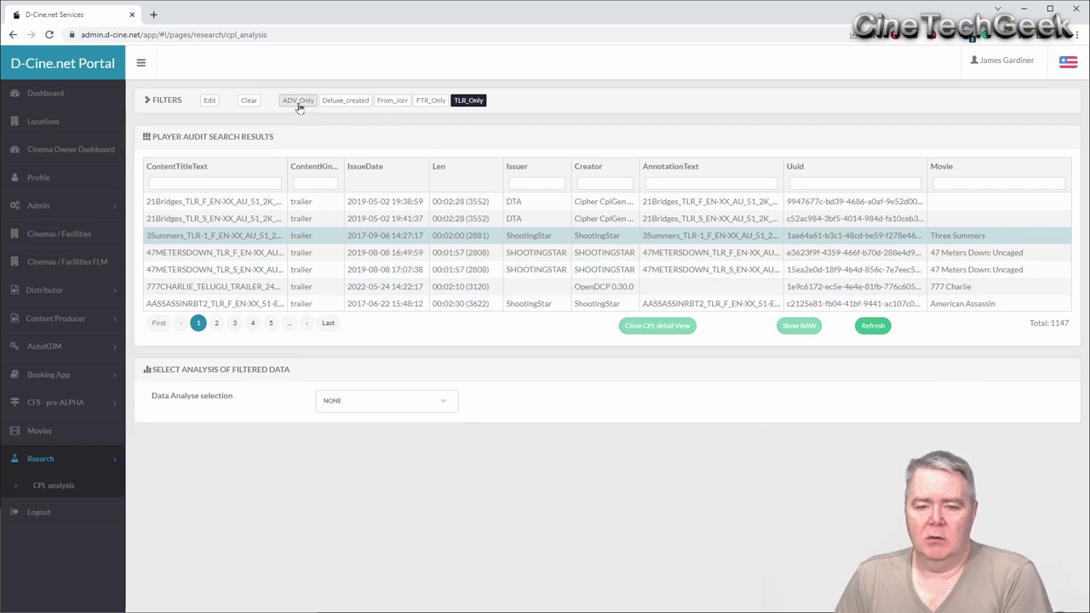
- Filter the results to FTR_Only and run the LEQ(M) over time analysis on them
{"action": "left_click", "coordinate": [431, 100]}
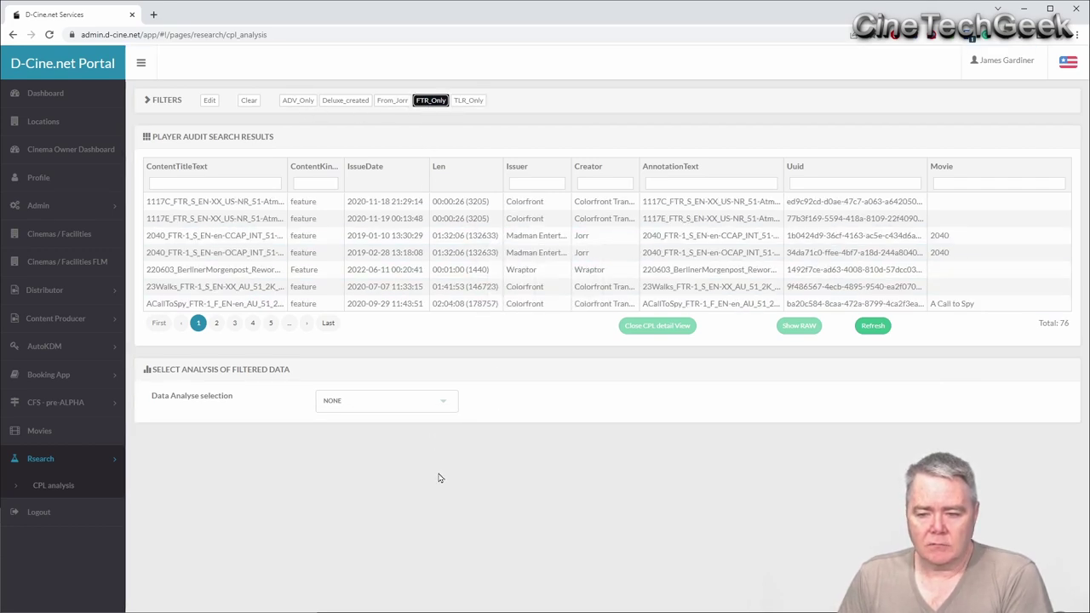
{"action": "double_click", "coordinate": [1060, 323]}
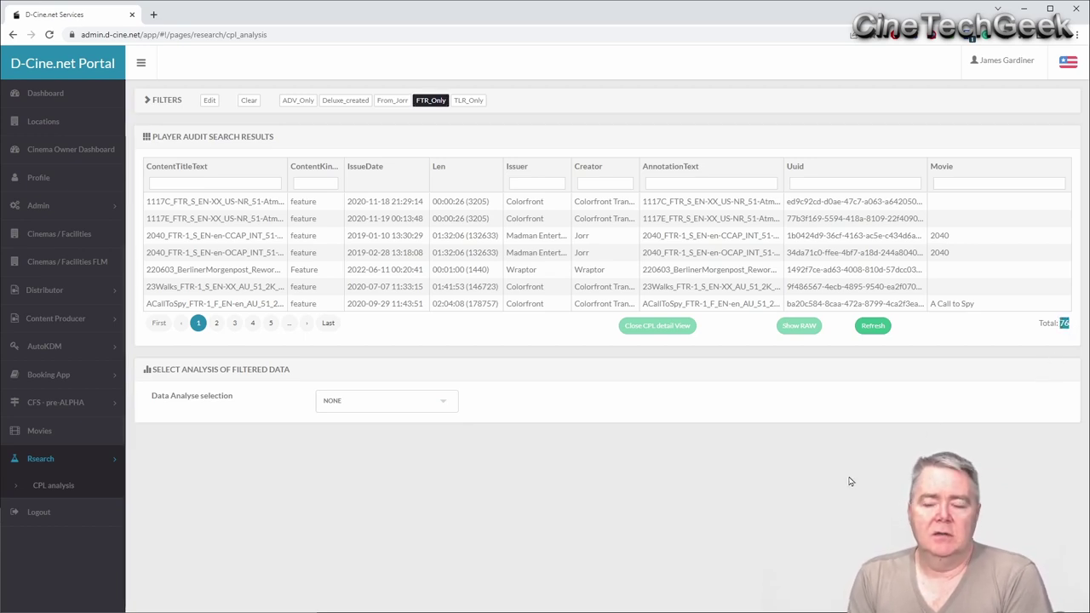
{"action": "left_click", "coordinate": [420, 404]}
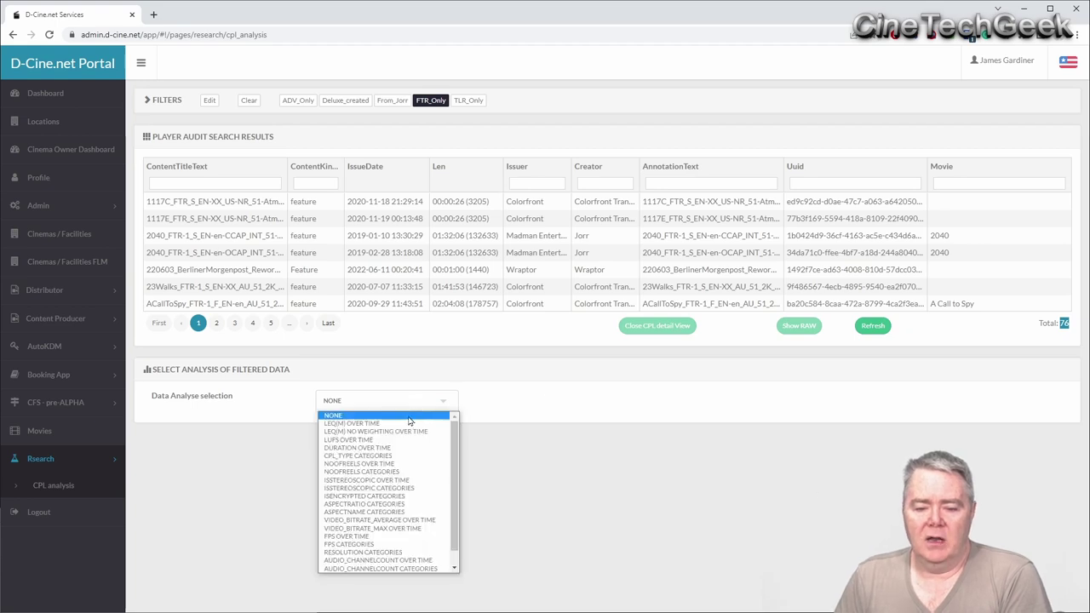
{"action": "left_click", "coordinate": [407, 423]}
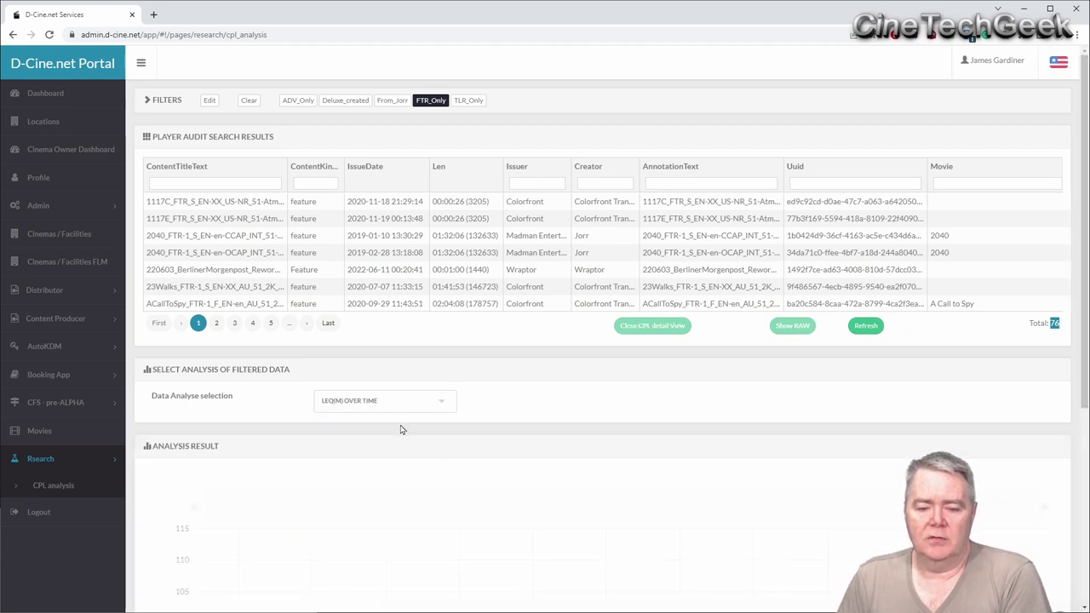
- Examine the LEQ(M) chart's data points, zoom into about April 2018 to October 2019, and restore the full time range
{"action": "scroll", "coordinate": [402, 429], "scroll_direction": "down", "scroll_amount": 2}
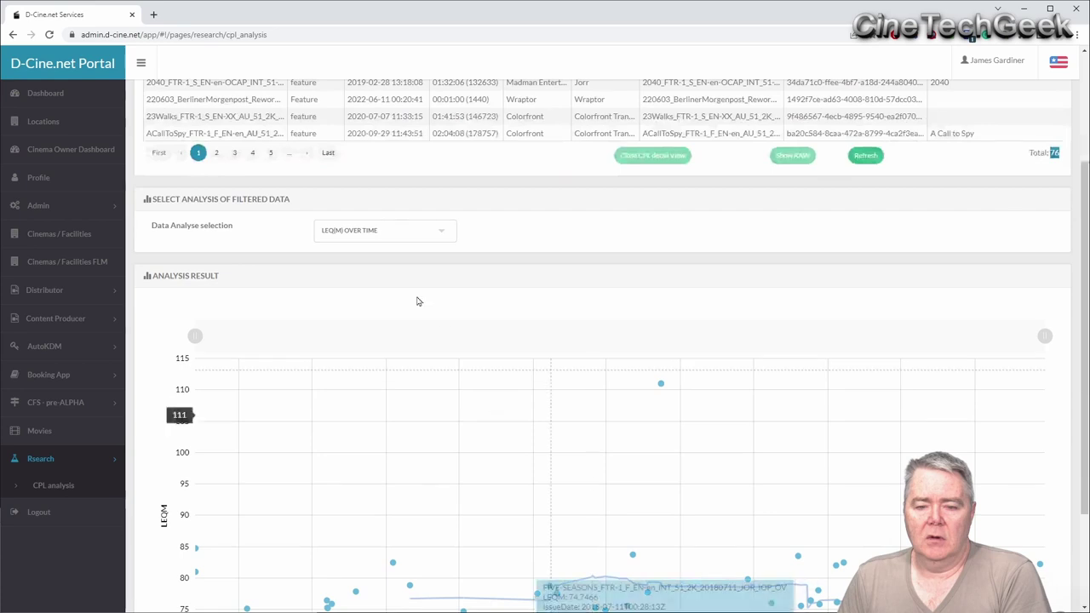
{"action": "scroll", "coordinate": [397, 350], "scroll_direction": "down", "scroll_amount": 2}
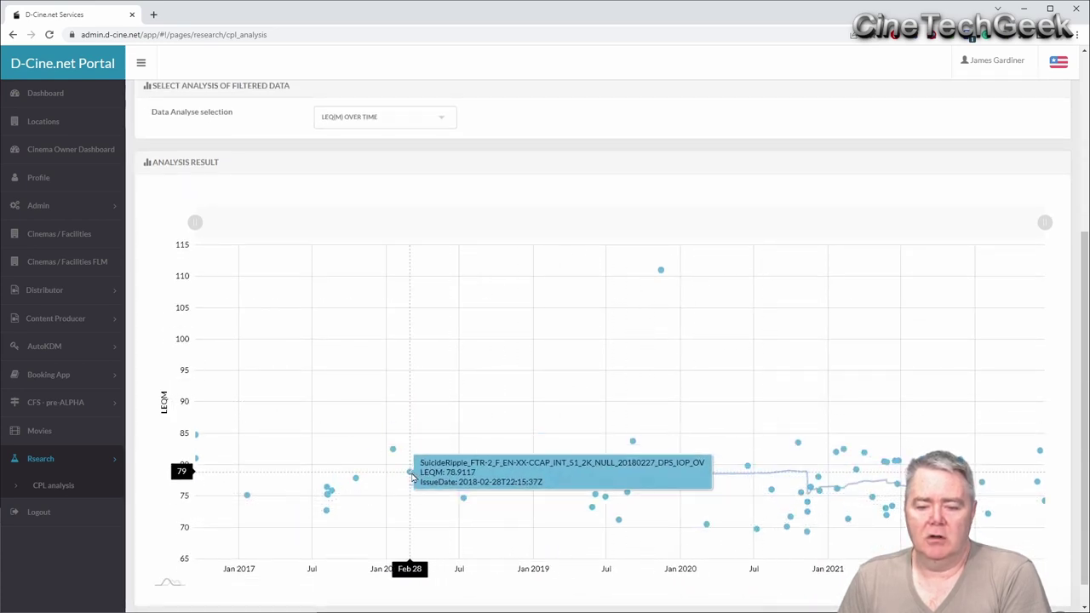
{"action": "left_click_drag", "start_coordinate": [427, 433], "coordinate": [665, 439]}
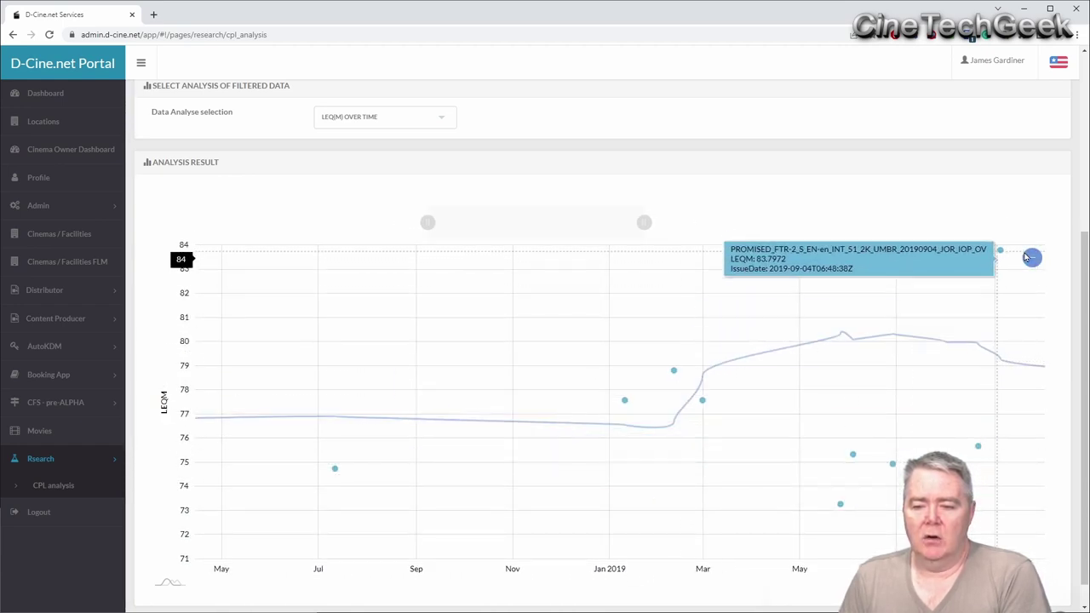
{"action": "left_click", "coordinate": [1031, 257]}
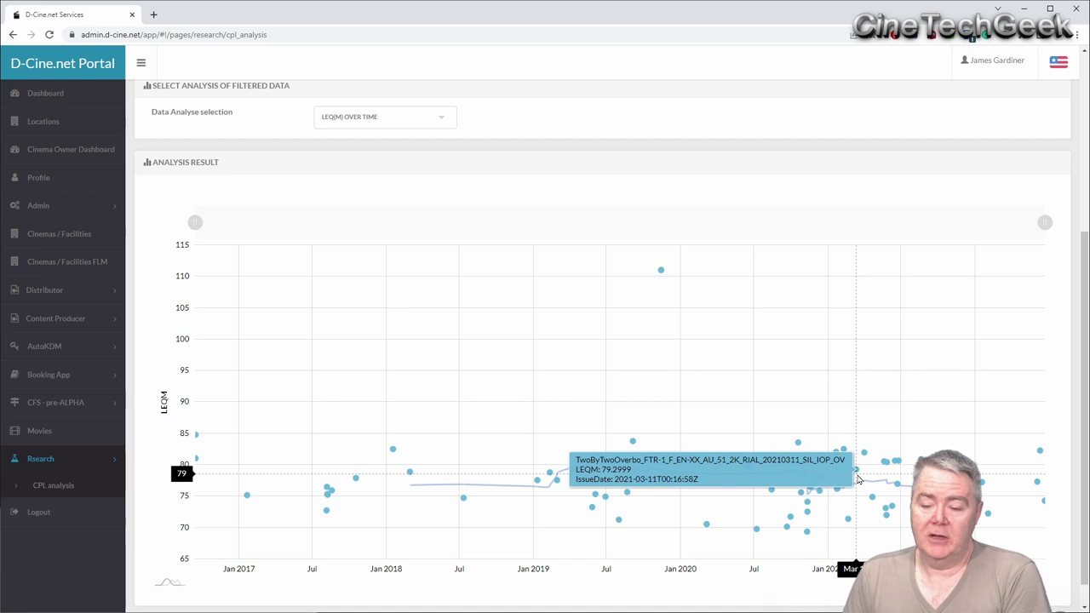
- Analyse the filtered features by LUFS over time, and by duration over time
{"action": "left_click", "coordinate": [434, 117]}
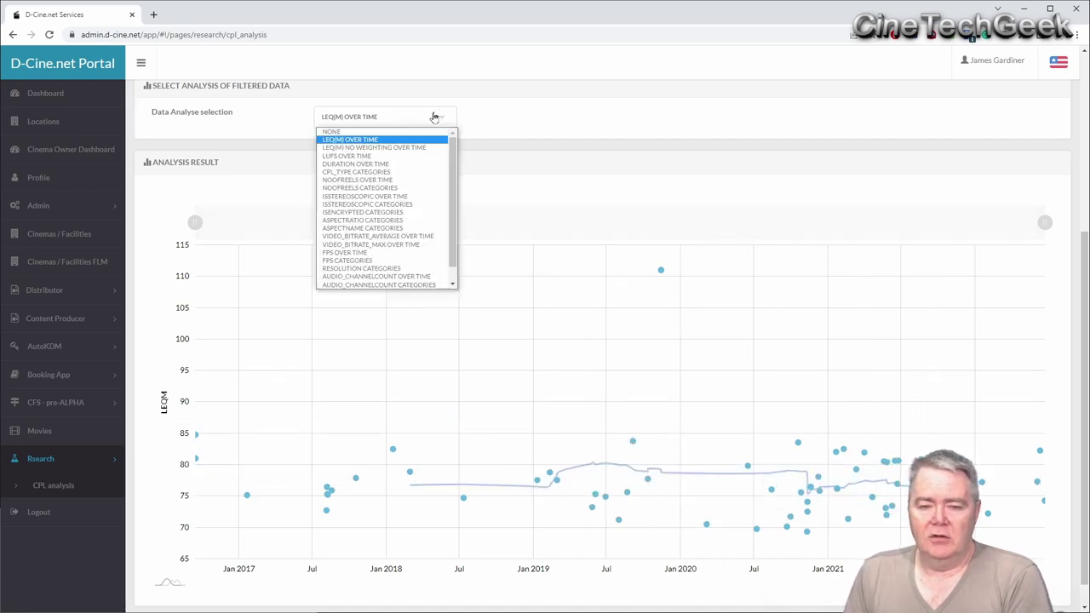
{"action": "left_click", "coordinate": [407, 157]}
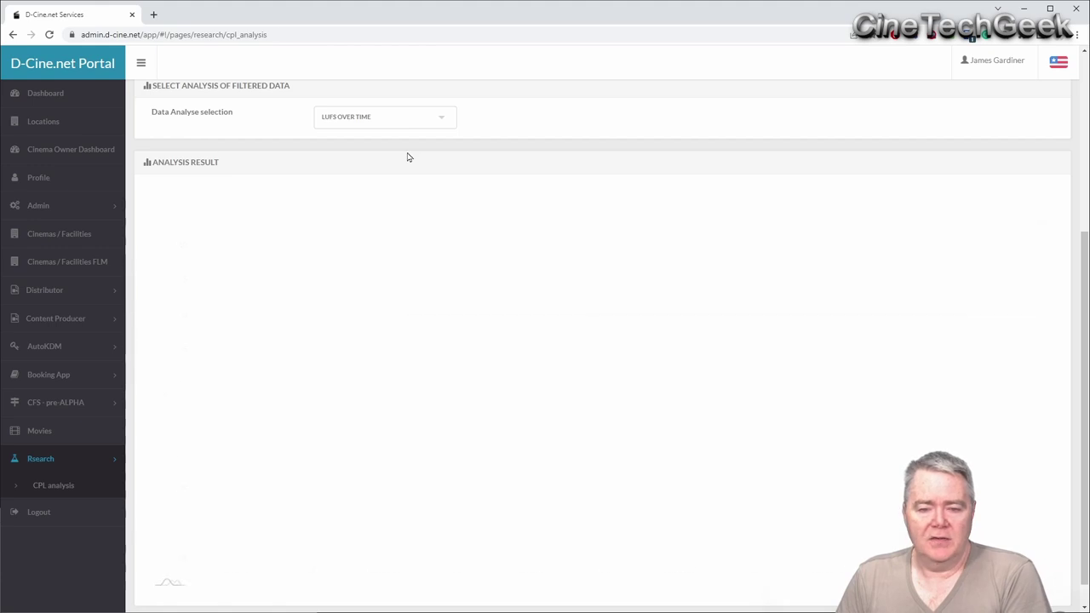
{"action": "left_click", "coordinate": [432, 120]}
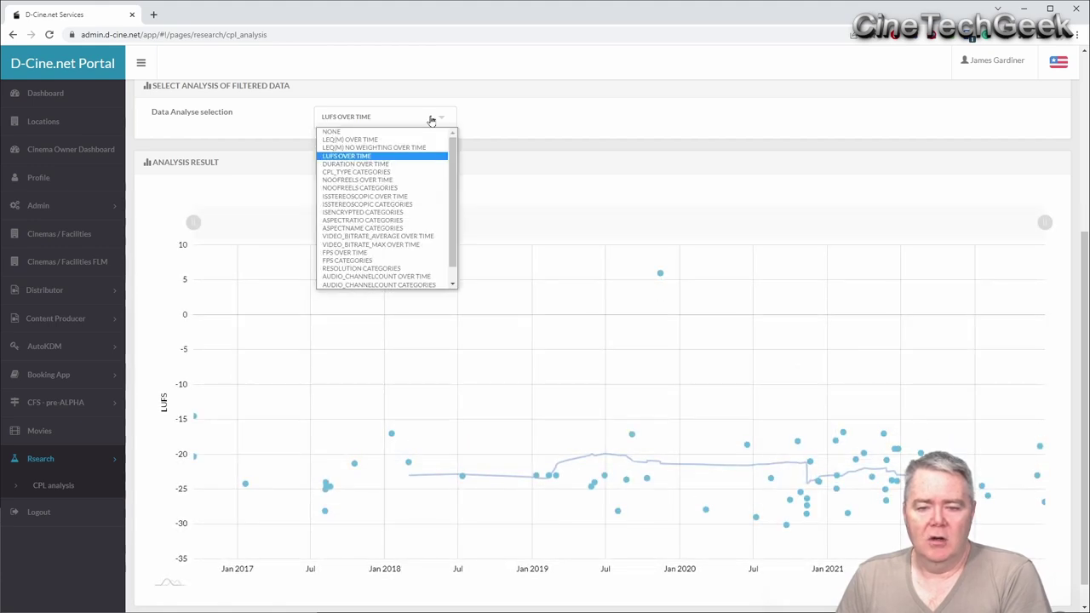
{"action": "left_click", "coordinate": [410, 168]}
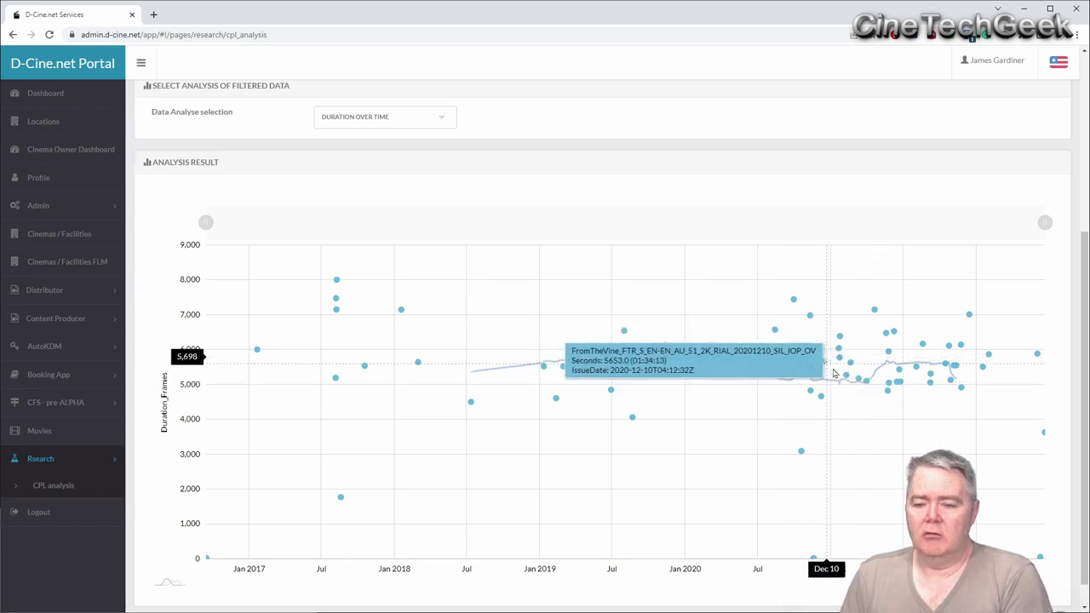
- Analyse the filtered features by CPL_TYPE categories and view the breakdown
{"action": "left_click", "coordinate": [406, 116]}
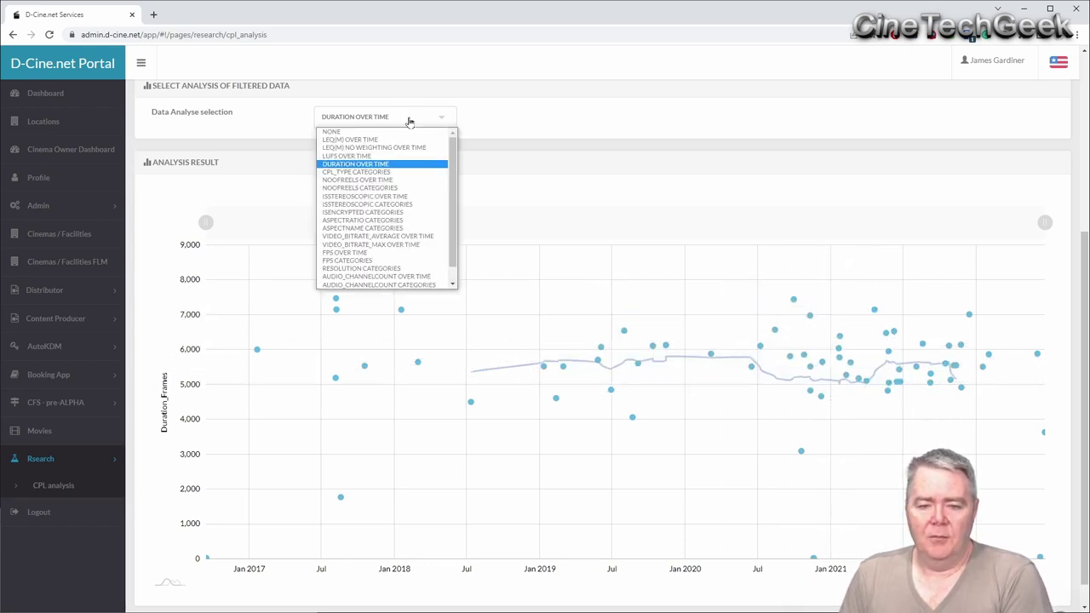
{"action": "left_click", "coordinate": [394, 172]}
{"action": "scroll", "coordinate": [394, 175], "scroll_direction": "up", "scroll_amount": 3}
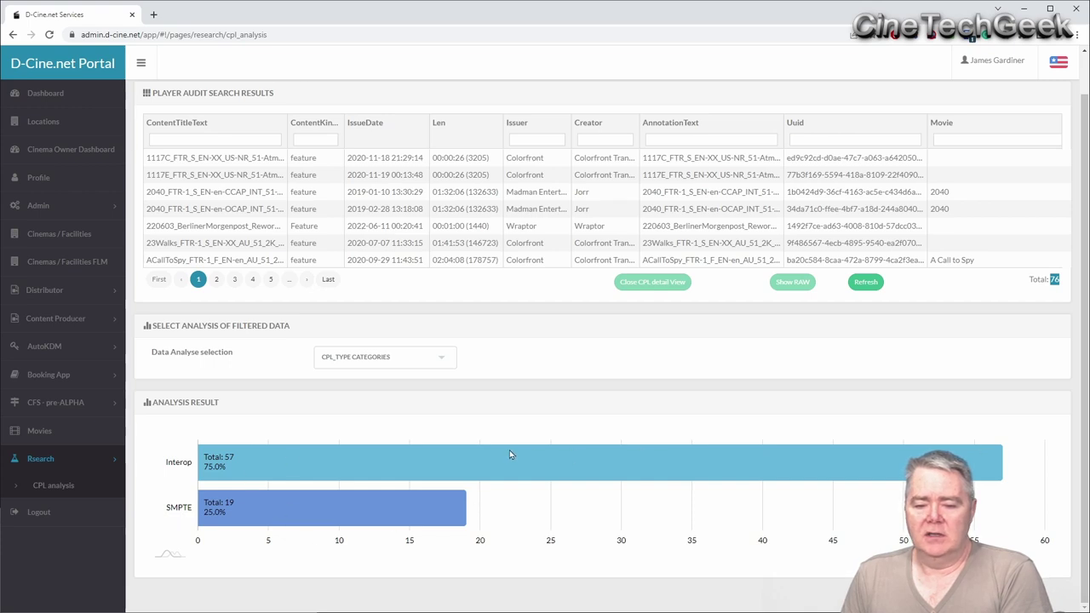
- Analyse the filtered features by number of reels, first over time and then by categories
{"action": "left_click", "coordinate": [393, 359]}
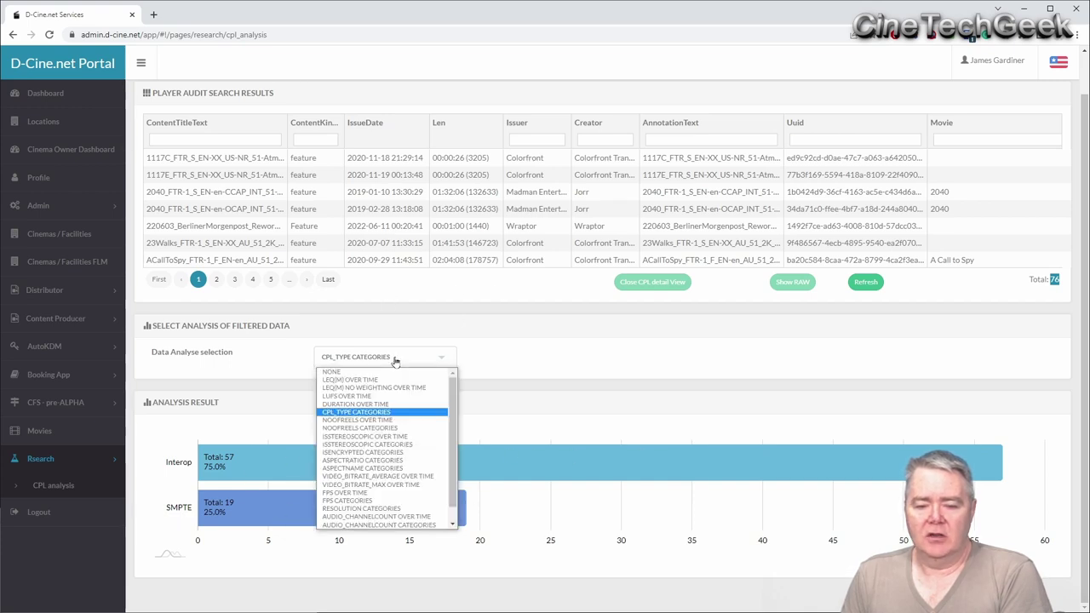
{"action": "left_click", "coordinate": [385, 421]}
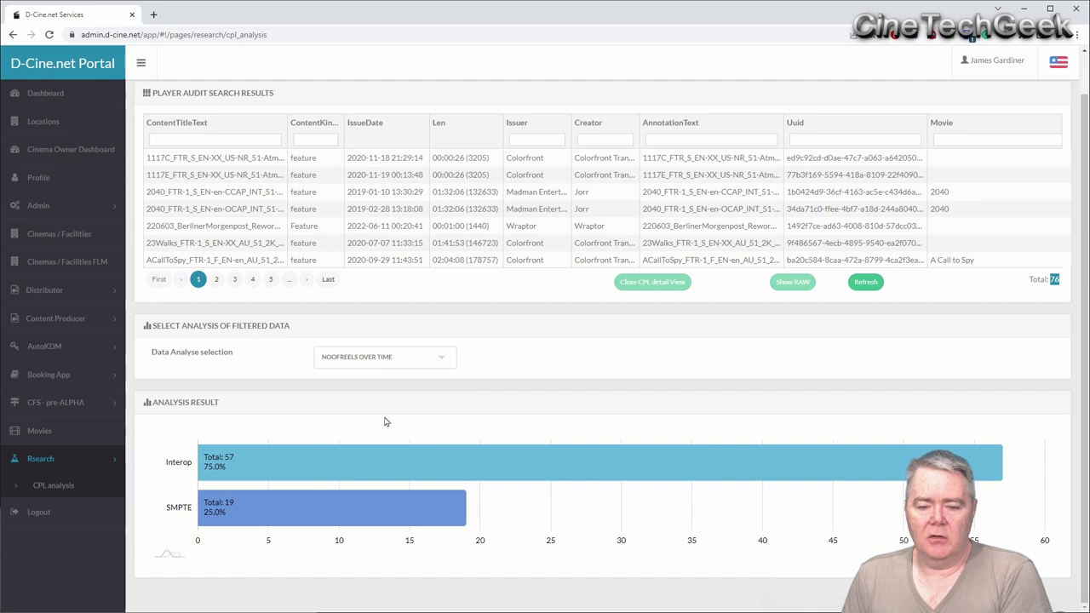
{"action": "scroll", "coordinate": [403, 431], "scroll_direction": "down", "scroll_amount": 3}
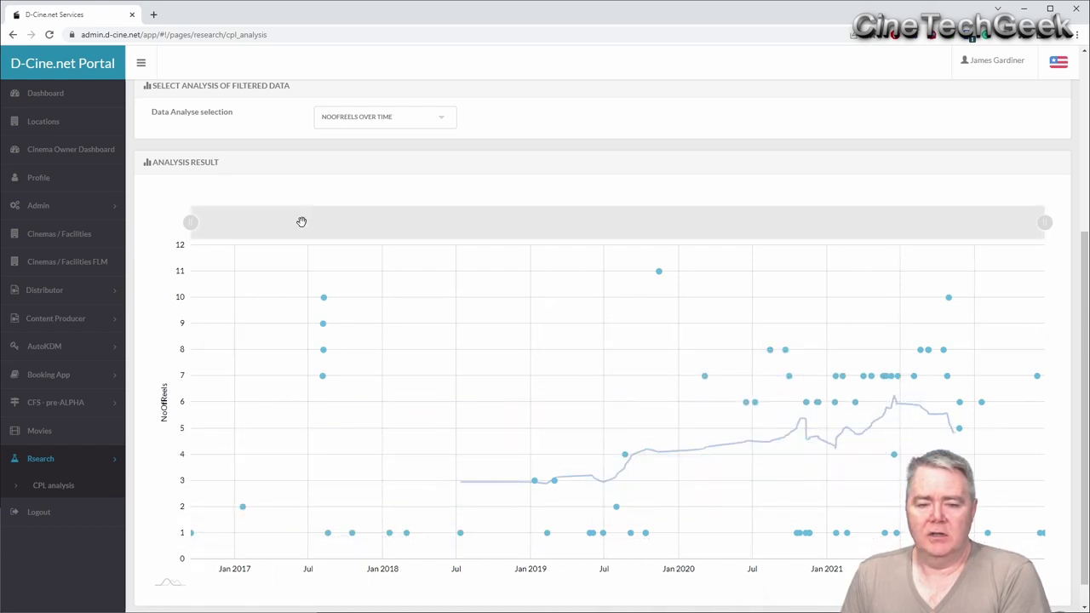
{"action": "left_click", "coordinate": [383, 124]}
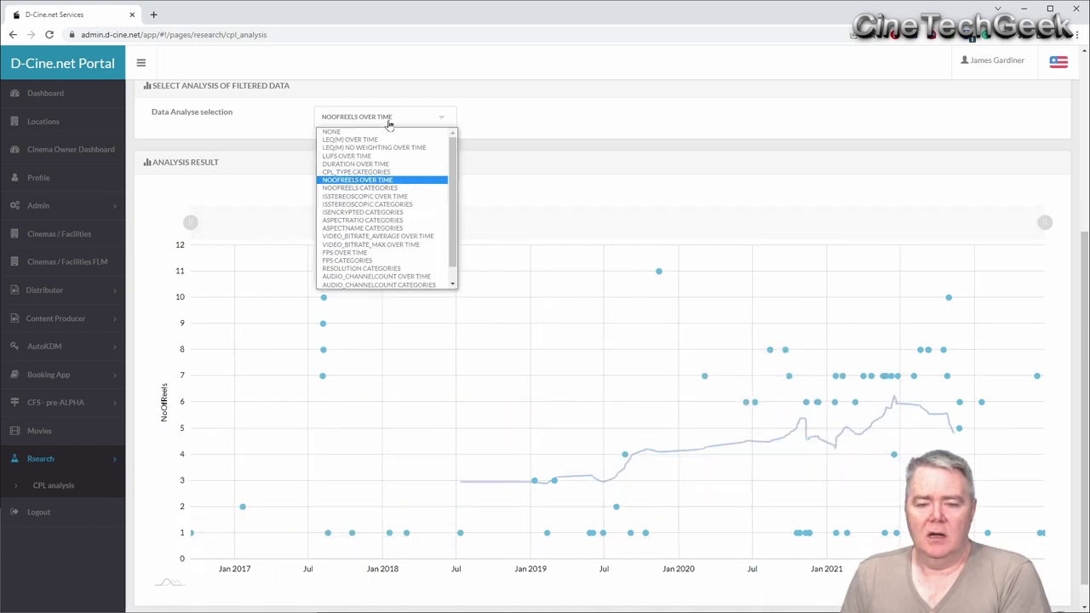
{"action": "left_click", "coordinate": [391, 188]}
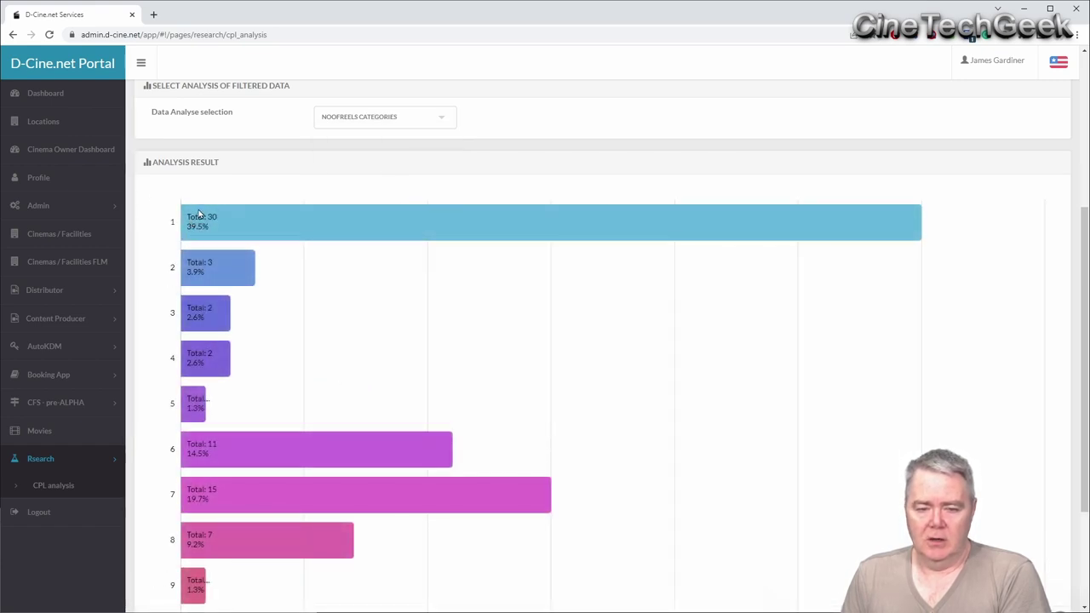
- Switch the analysis of the filtered features to FPS categories
{"action": "scroll", "coordinate": [263, 269], "scroll_direction": "up", "scroll_amount": 2}
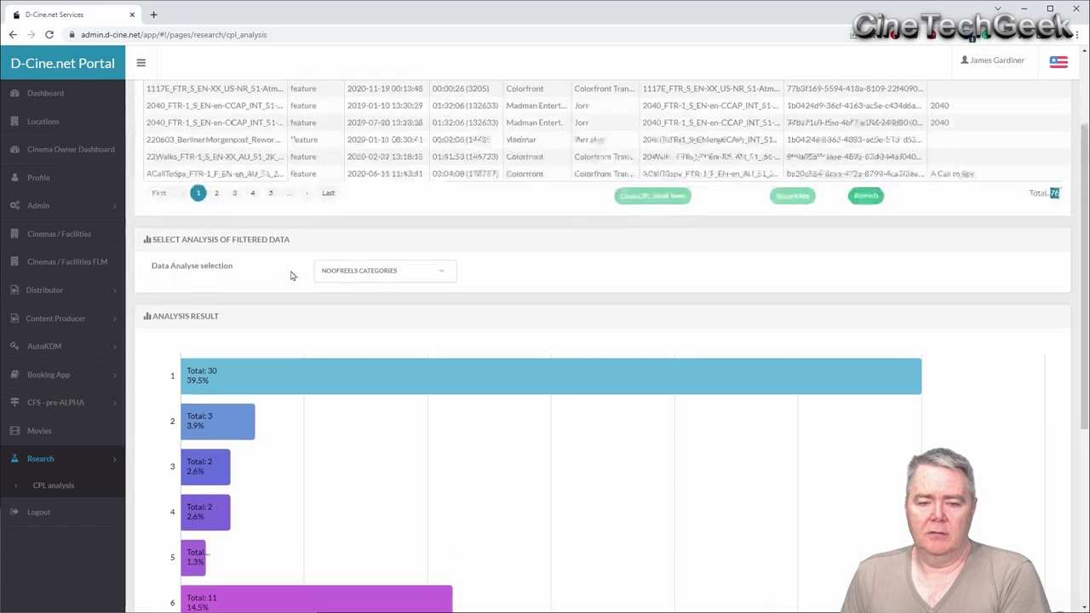
{"action": "left_click", "coordinate": [401, 289]}
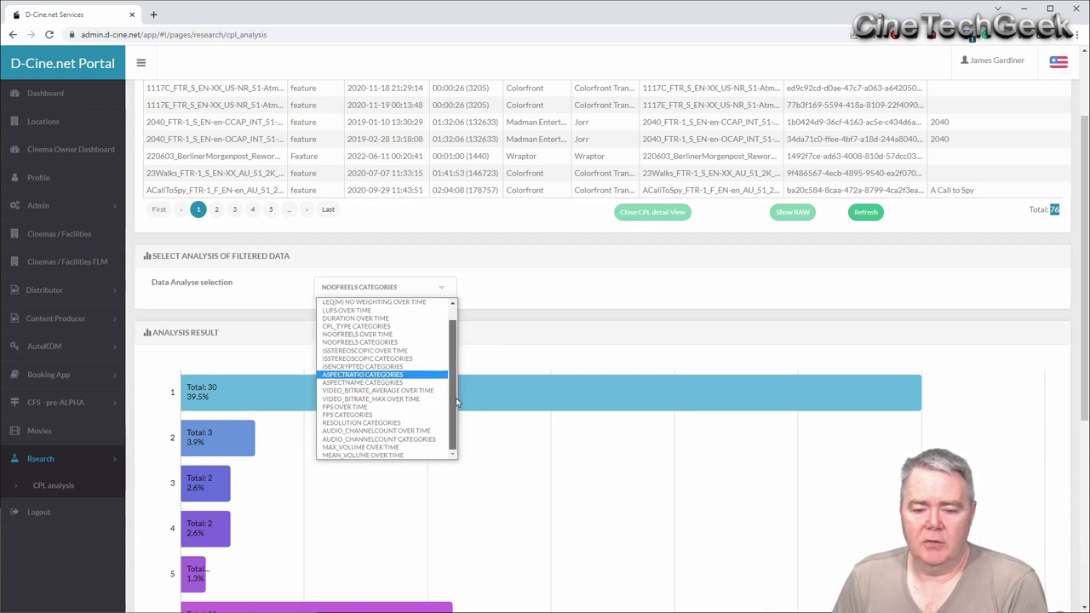
{"action": "scroll", "coordinate": [435, 426], "scroll_direction": "down", "scroll_amount": 1}
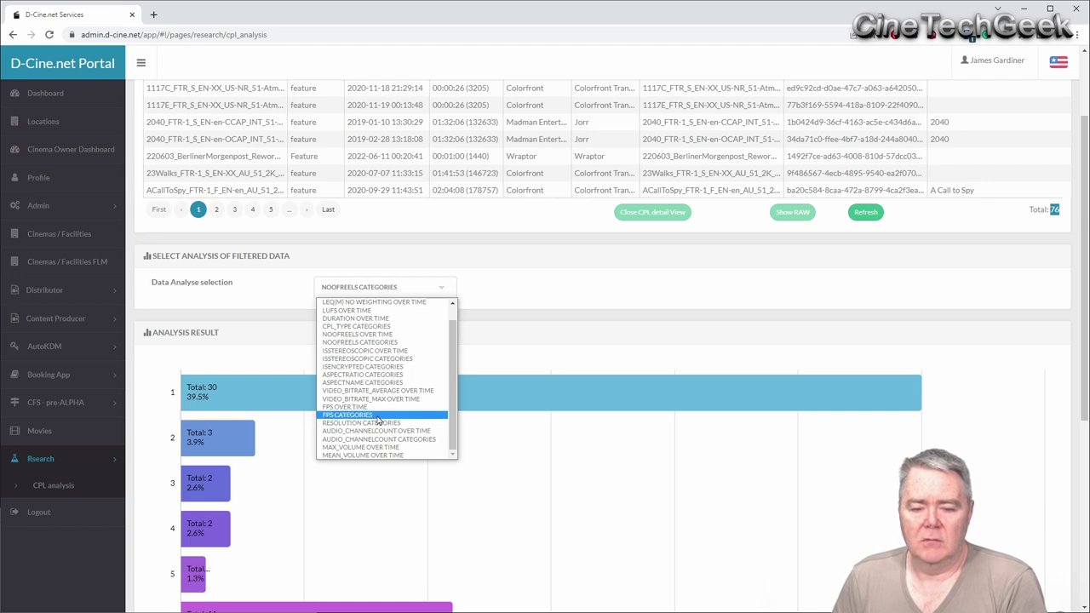
{"action": "left_click", "coordinate": [384, 416]}
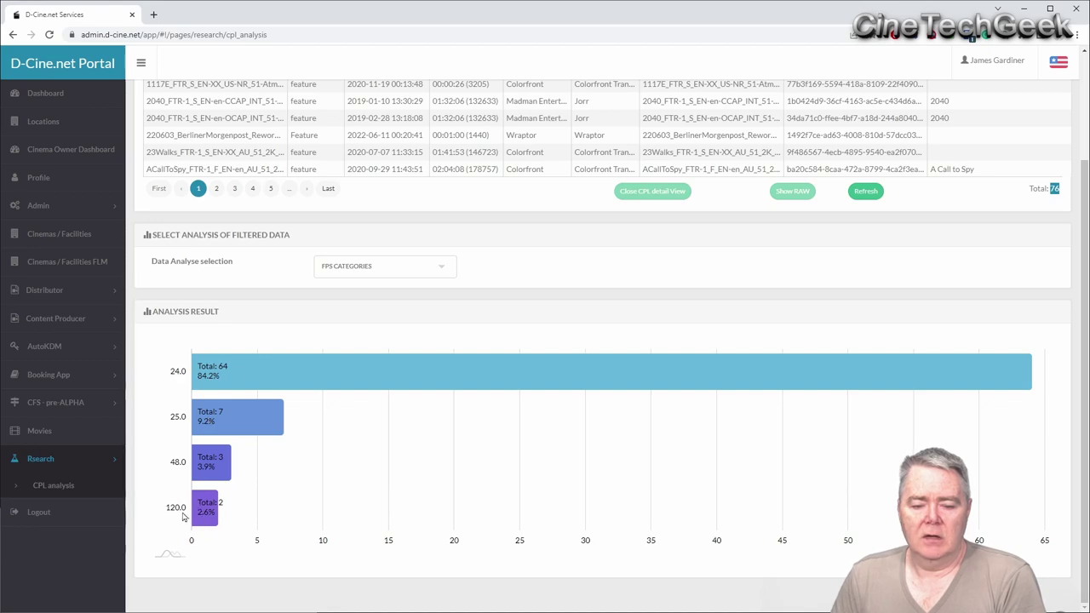
- Review the filtered results and the full list of available analyses, keeping the FPS categories analysis selected
{"action": "scroll", "coordinate": [579, 287], "scroll_direction": "up", "scroll_amount": 3}
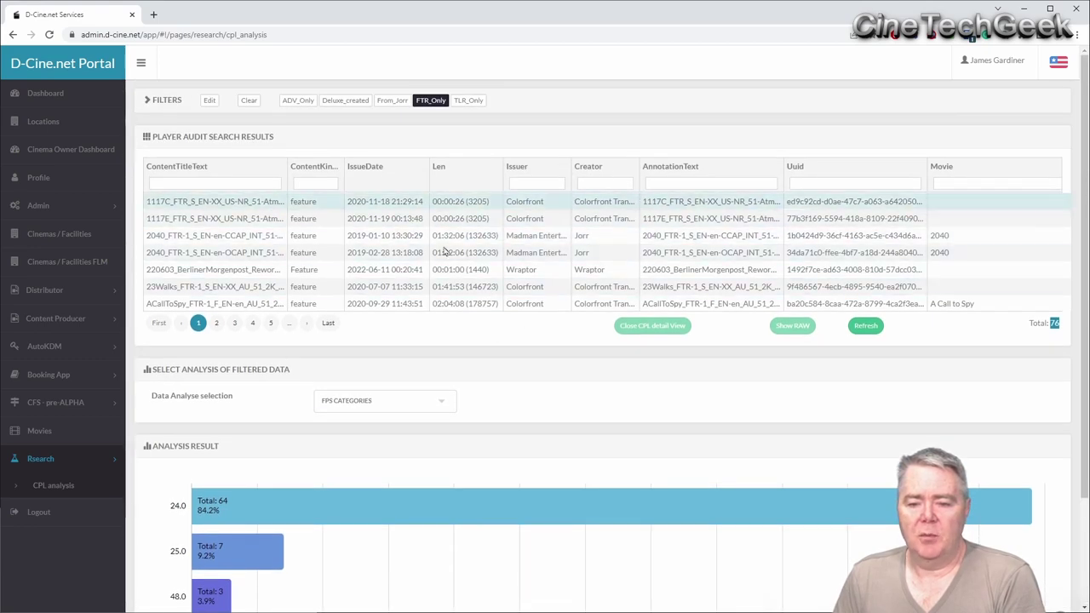
{"action": "scroll", "coordinate": [518, 511], "scroll_direction": "down", "scroll_amount": 3}
{"action": "scroll", "coordinate": [466, 432], "scroll_direction": "up", "scroll_amount": 2}
{"action": "left_click", "coordinate": [438, 380]}
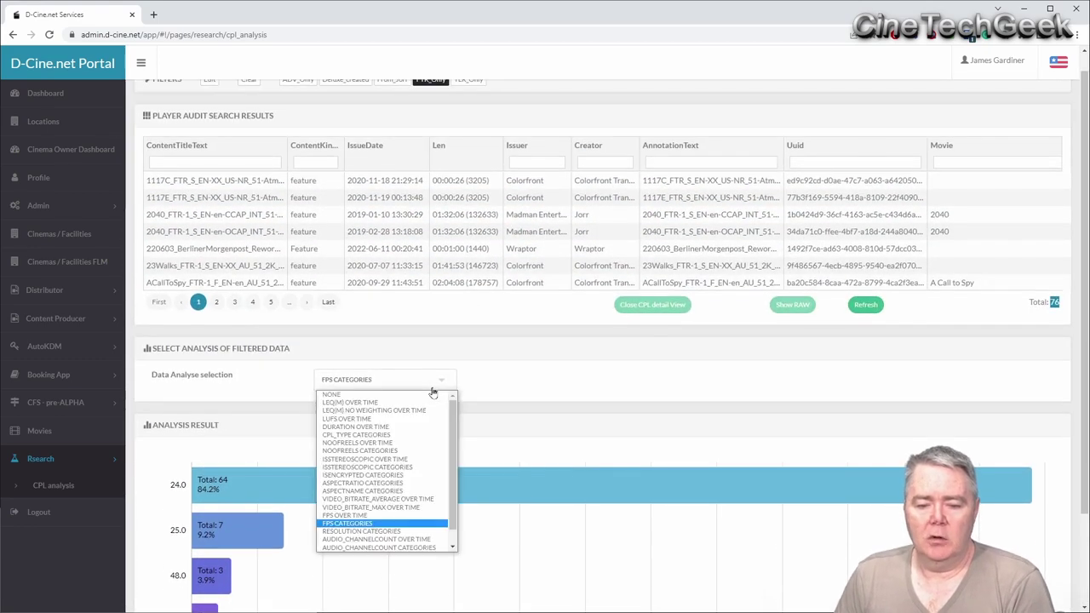
{"action": "scroll", "coordinate": [451, 426], "scroll_direction": "down", "scroll_amount": 1}
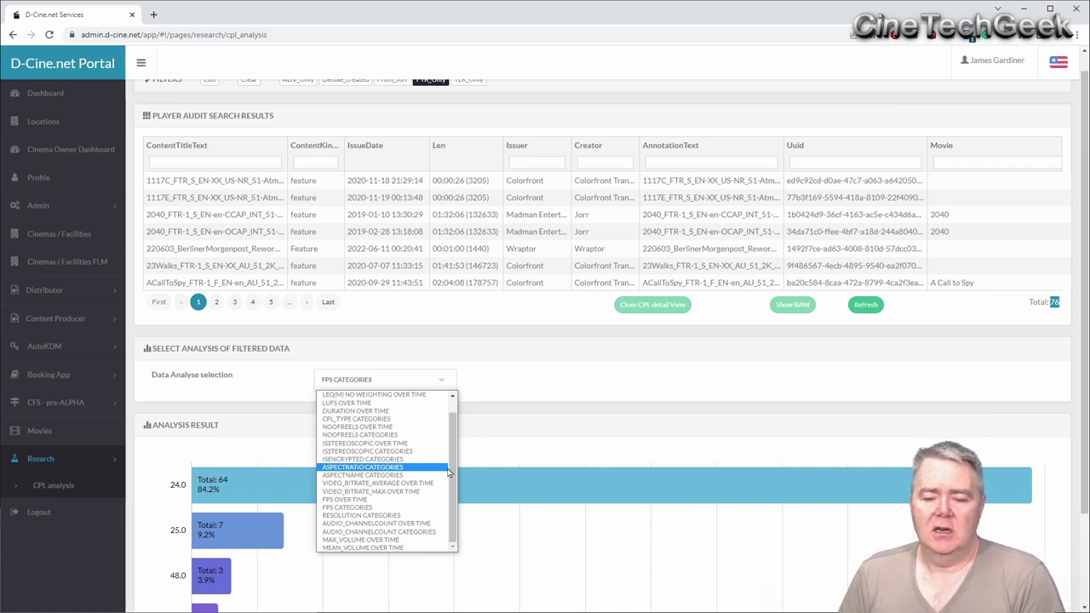
{"action": "scroll", "coordinate": [454, 413], "scroll_direction": "up", "scroll_amount": 1}
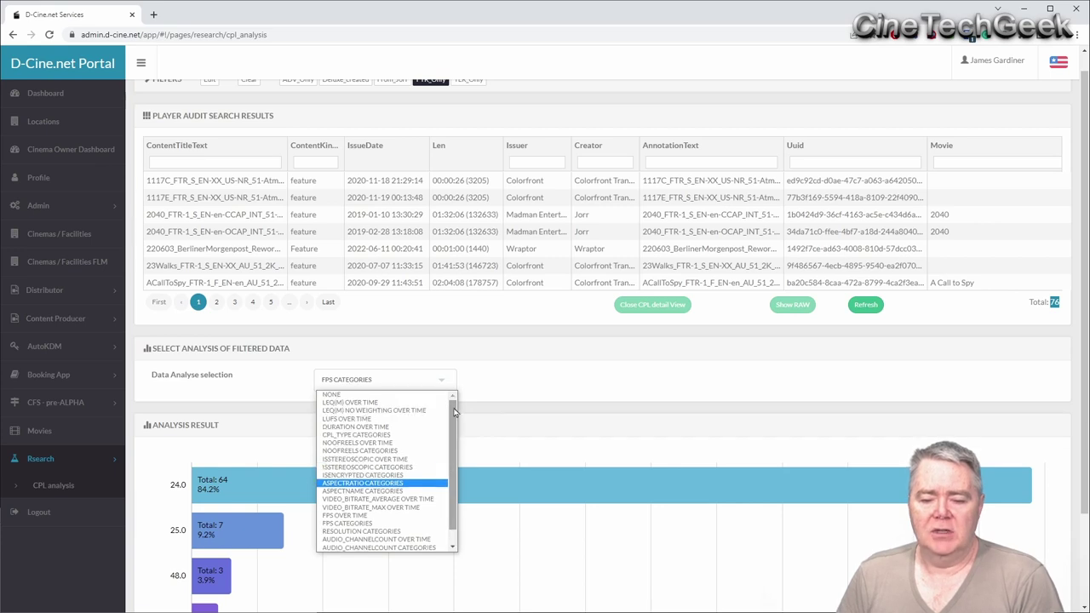
{"action": "left_click", "coordinate": [536, 374]}
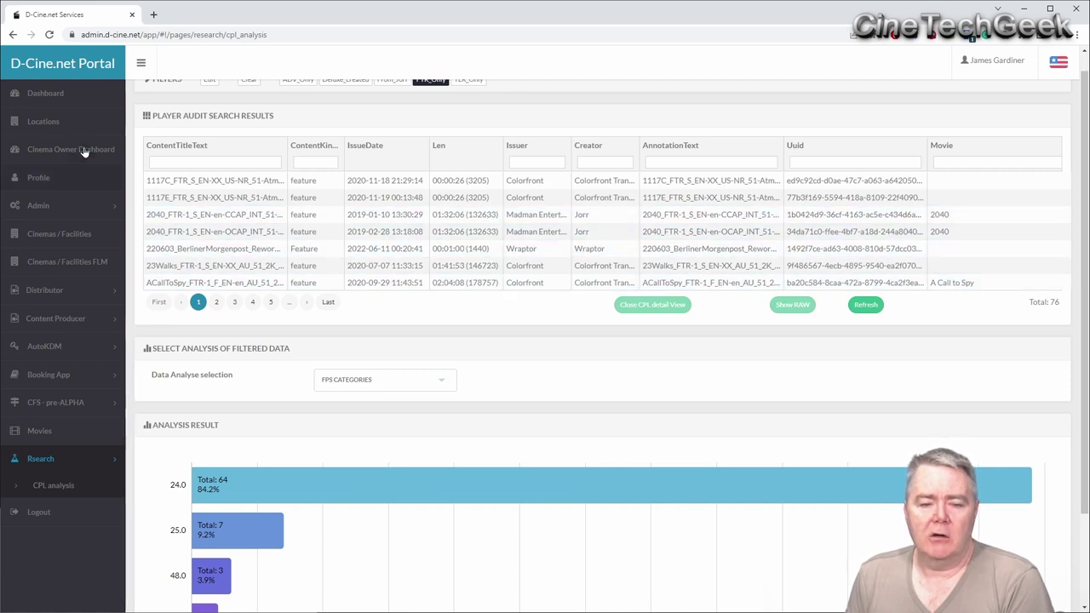
- Open the Content Producer ingest list, and review the upload credentials and manual on the Content Producer help page
{"action": "left_click", "coordinate": [74, 322]}
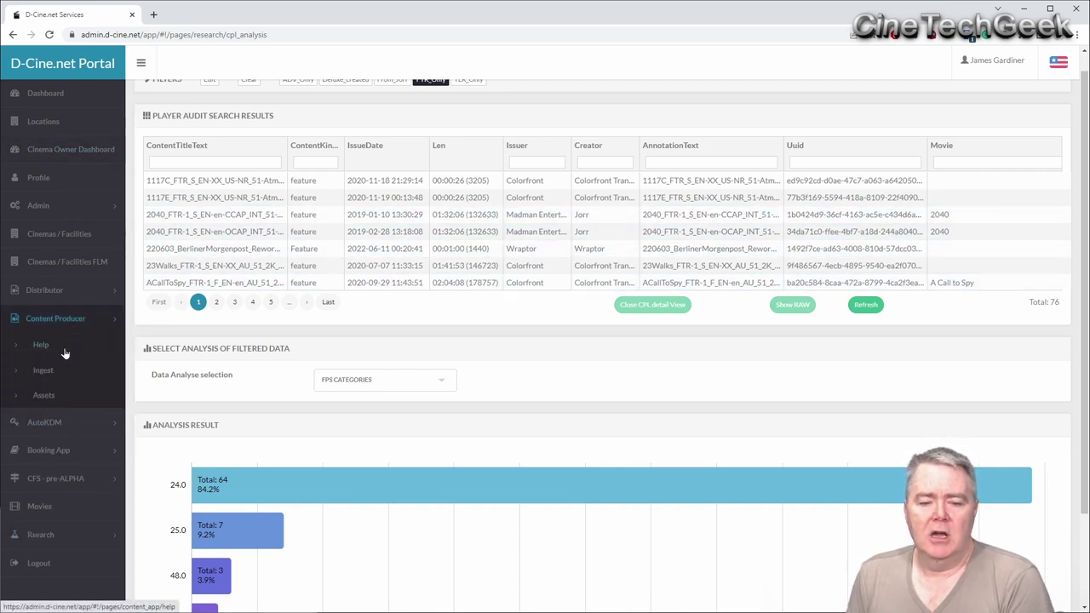
{"action": "left_click", "coordinate": [48, 373]}
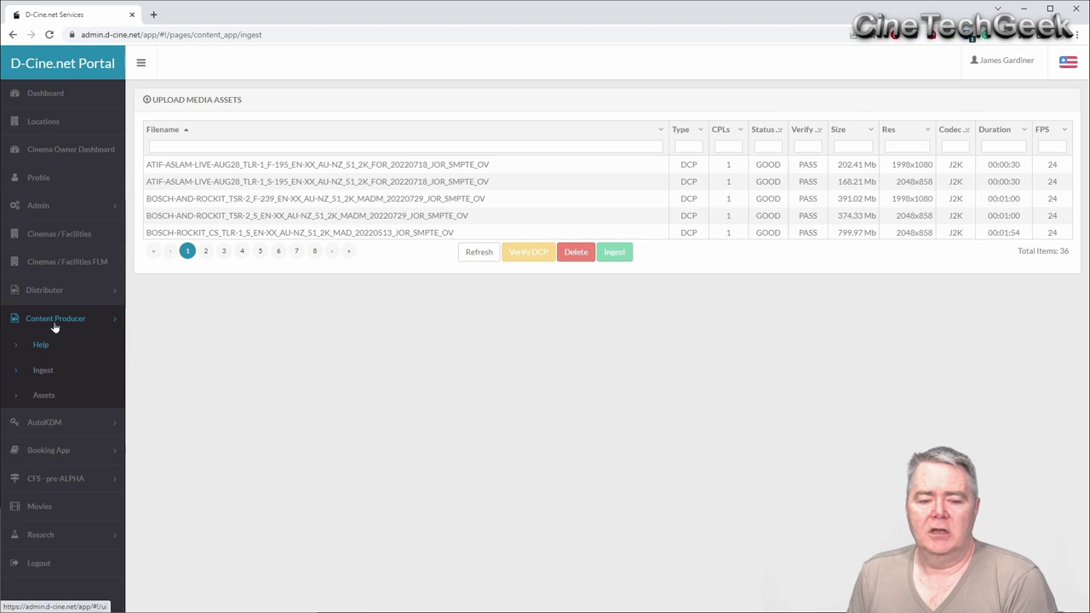
{"action": "left_click", "coordinate": [41, 345]}
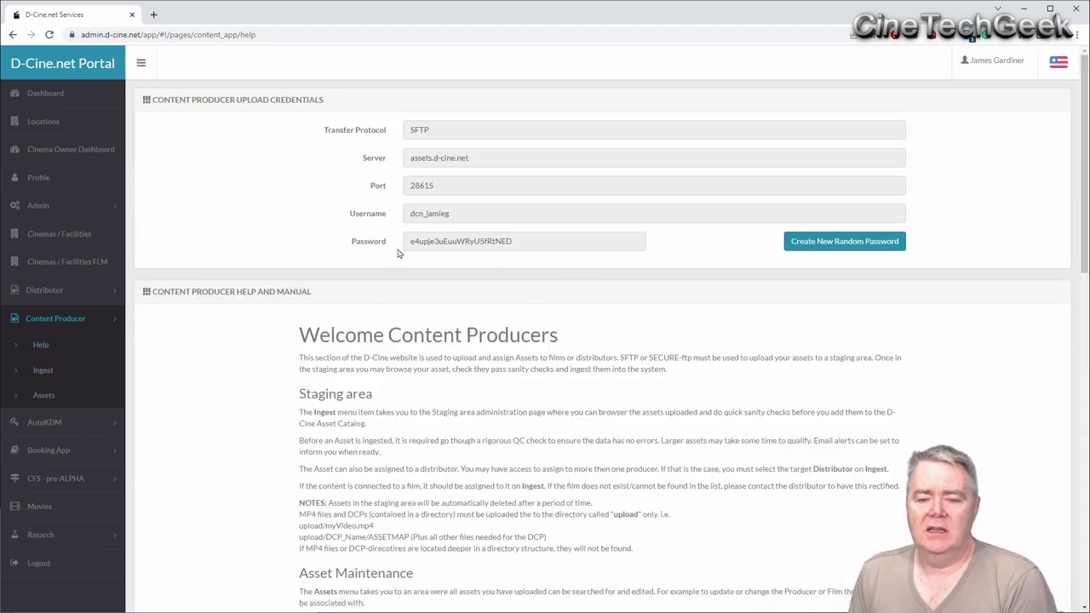
{"action": "scroll", "coordinate": [385, 430], "scroll_direction": "down", "scroll_amount": 7}
{"action": "scroll", "coordinate": [385, 430], "scroll_direction": "down", "scroll_amount": 3}
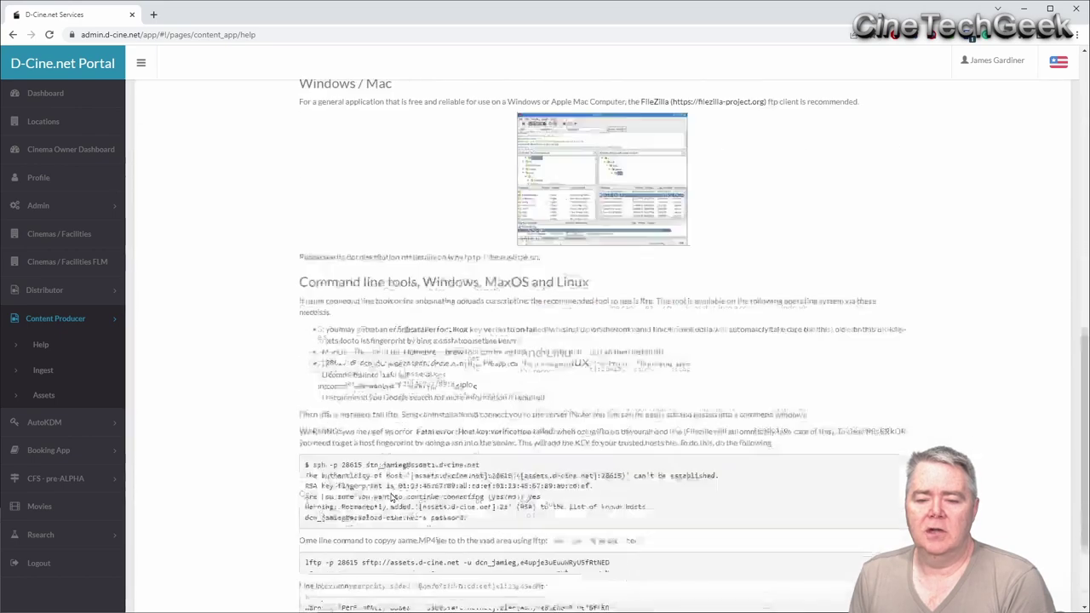
{"action": "scroll", "coordinate": [392, 498], "scroll_direction": "up", "scroll_amount": 8}
{"action": "scroll", "coordinate": [392, 498], "scroll_direction": "up", "scroll_amount": 3}
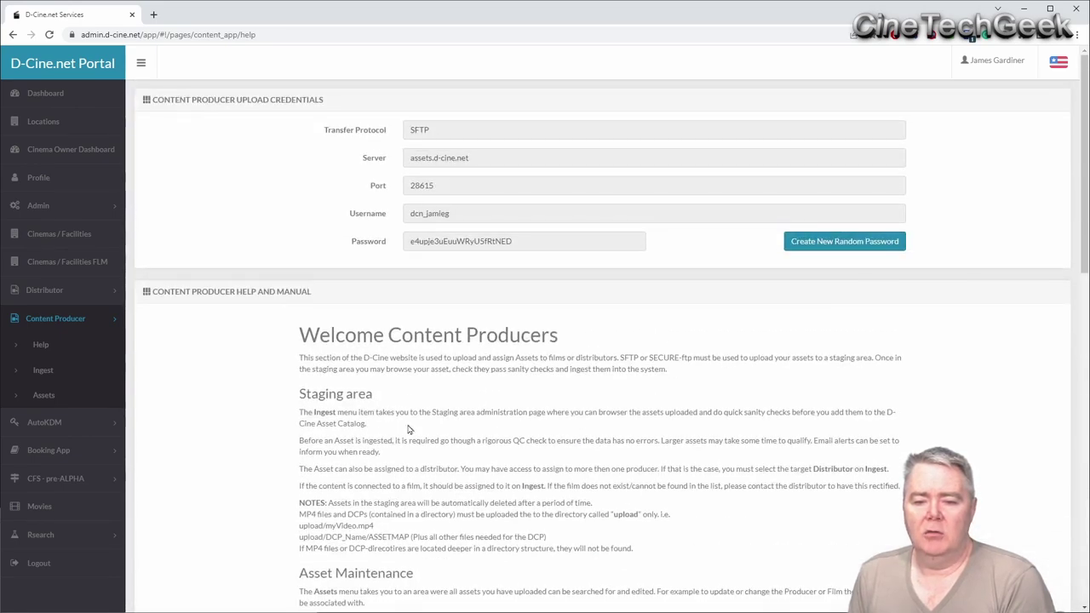
- Switch to FileZilla, inspect the saved content producer upload site's SFTP settings against the portal credentials, and close the Site Manager without changes
{"action": "key", "text": "alt+Tab"}
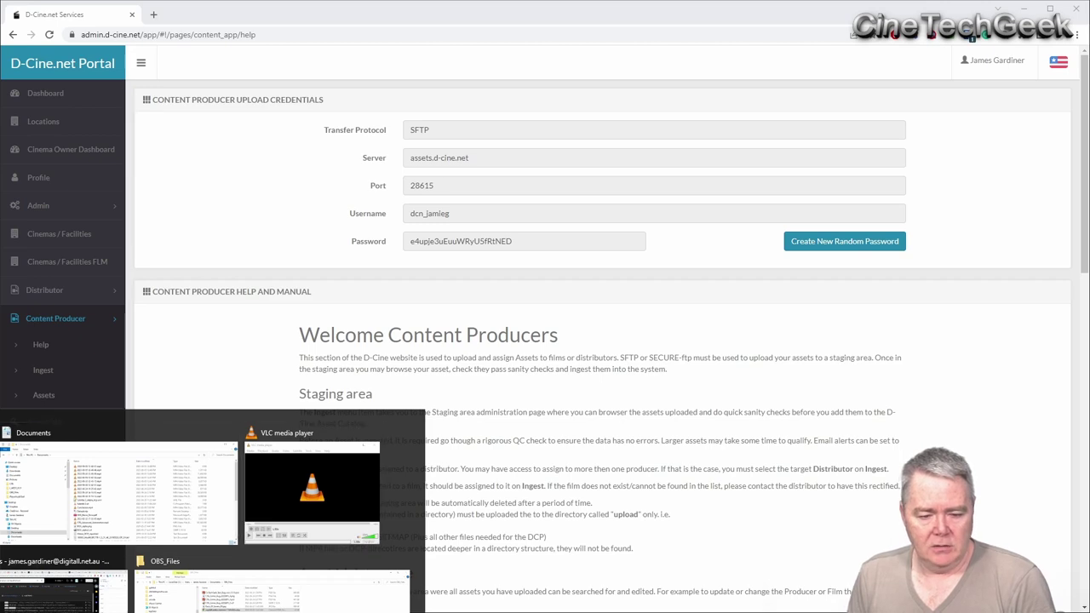
{"action": "key", "text": "alt+Tab"}
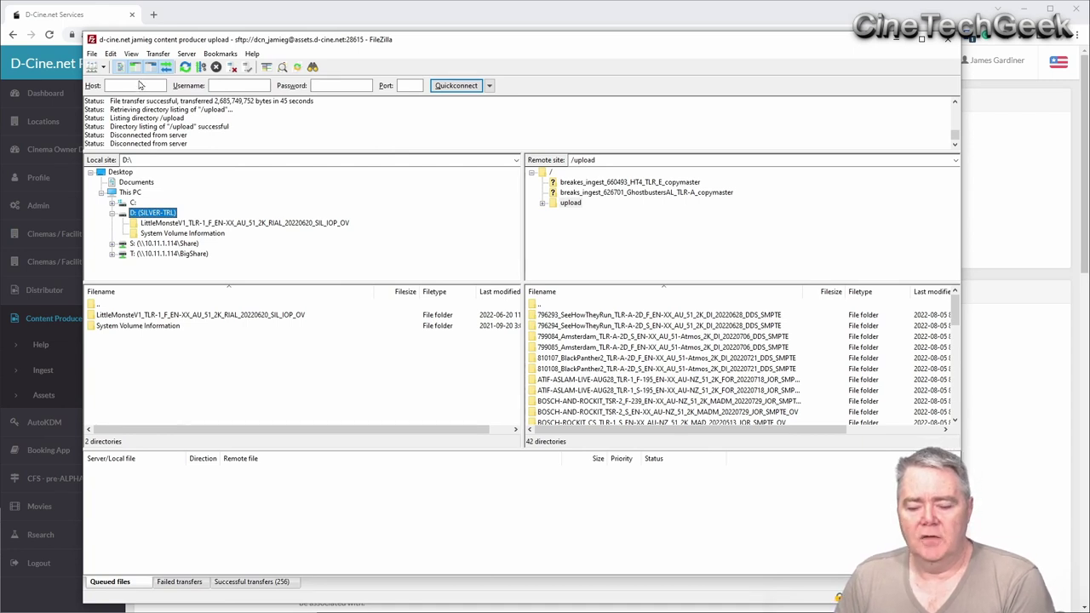
{"action": "left_click", "coordinate": [103, 68]}
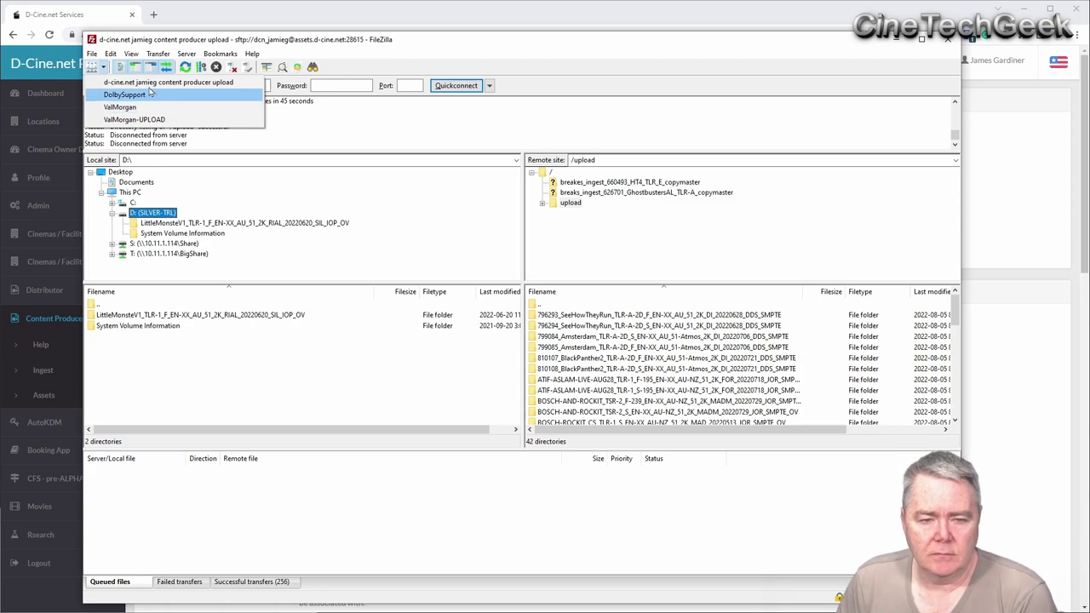
{"action": "left_click", "coordinate": [94, 66]}
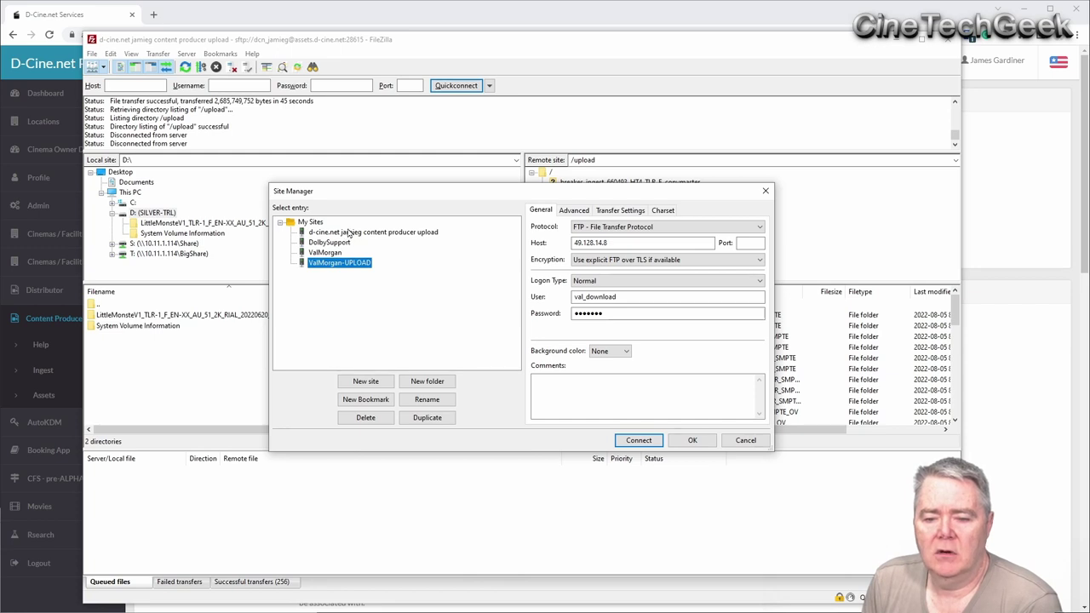
{"action": "left_click", "coordinate": [356, 233]}
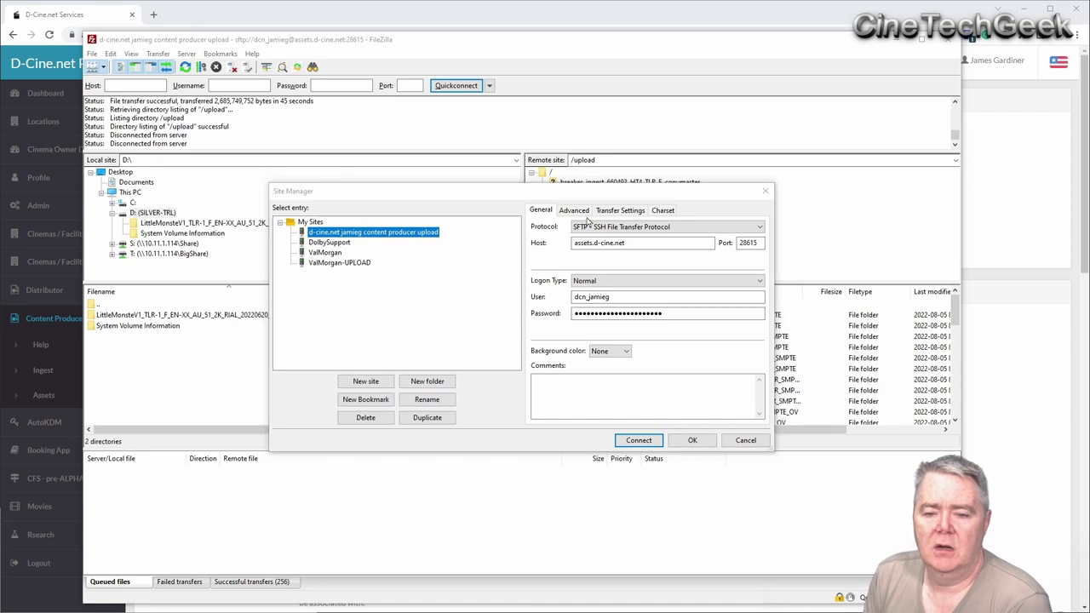
{"action": "key", "text": "alt+Tab"}
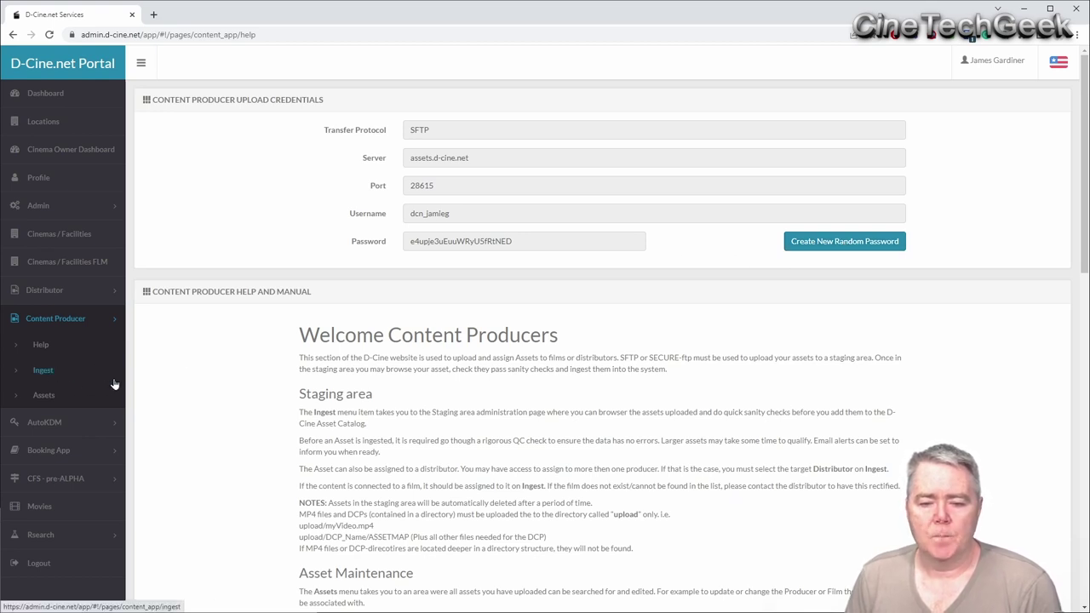
{"action": "key", "text": "alt+Tab"}
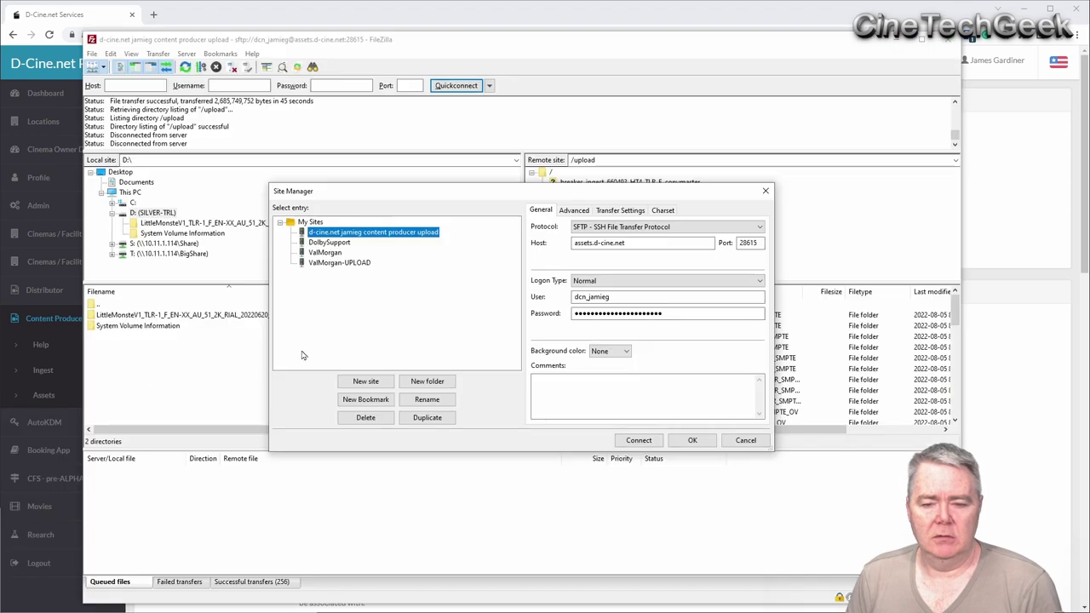
{"action": "left_click", "coordinate": [741, 443]}
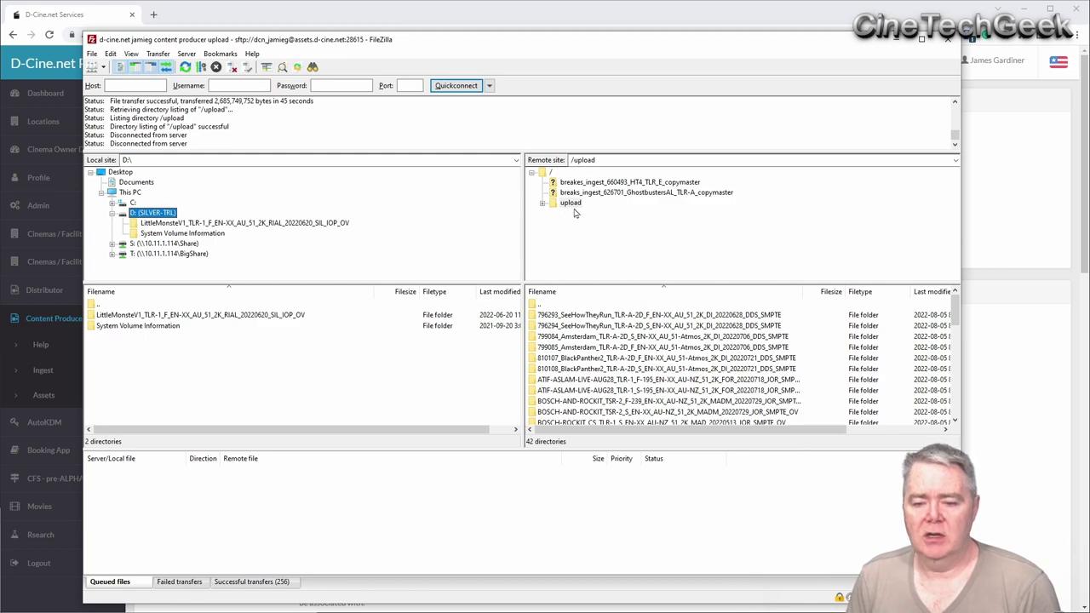
- Check the remote upload directory and upload the LittleMonsteV1_TLR-1_F_EN-XX_AU_51_2K_RIAL_20220620_SIL_IOP_OV folder from drive D to it
{"action": "scroll", "coordinate": [586, 362], "scroll_direction": "down", "scroll_amount": 4}
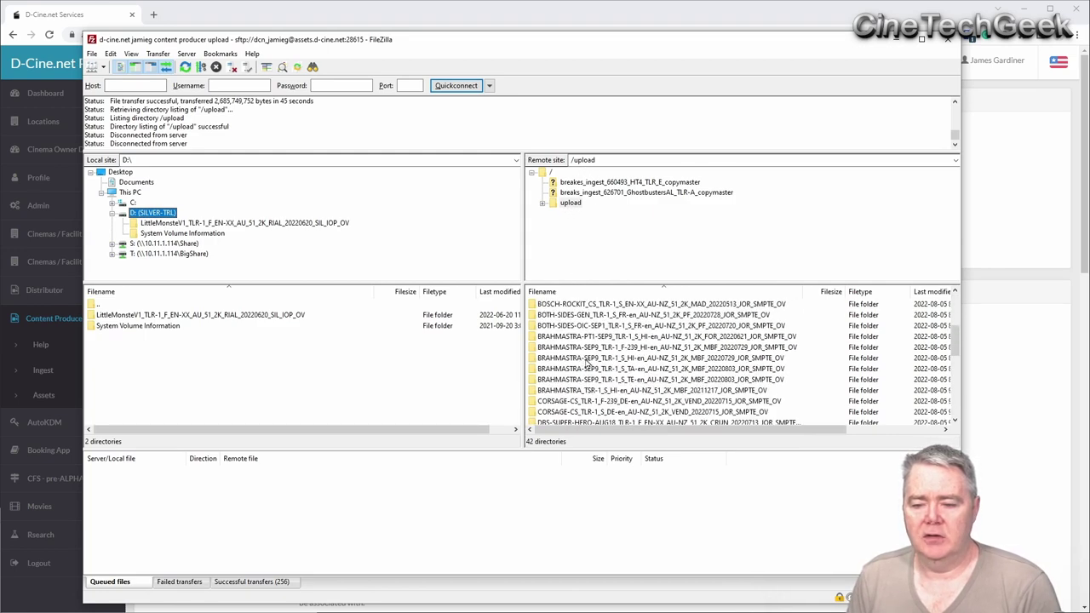
{"action": "scroll", "coordinate": [586, 362], "scroll_direction": "up", "scroll_amount": 4}
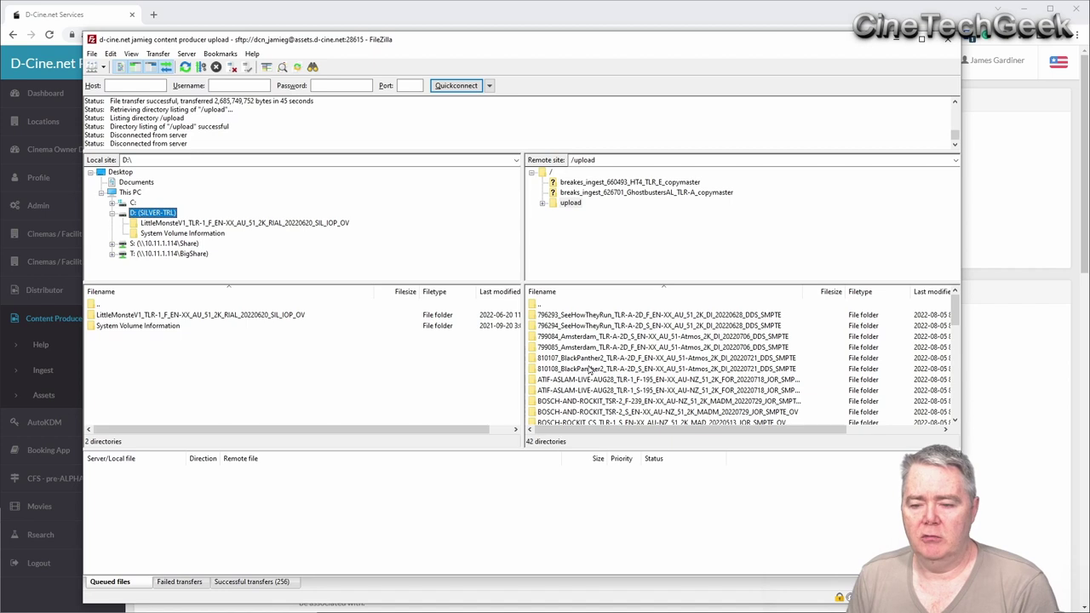
{"action": "left_click", "coordinate": [168, 402]}
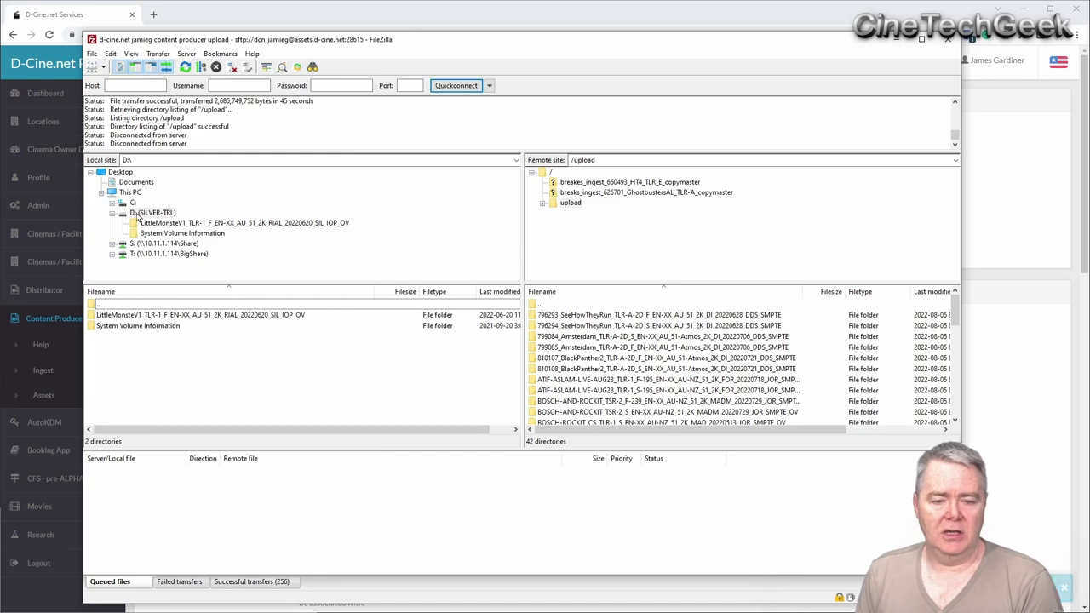
{"action": "left_click", "coordinate": [146, 315]}
{"action": "right_click", "coordinate": [146, 315]}
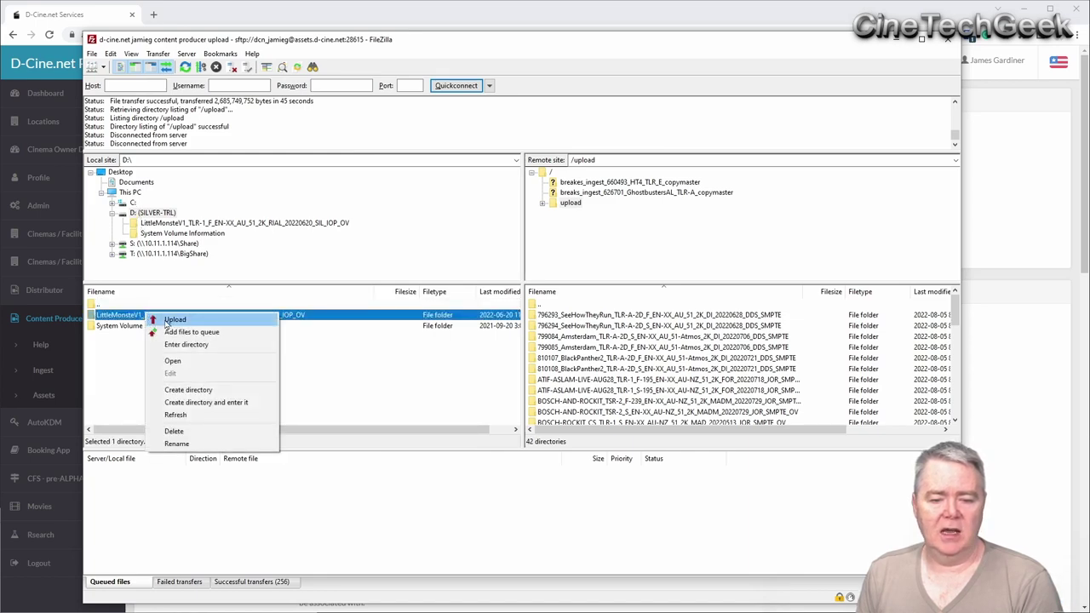
{"action": "left_click", "coordinate": [168, 321]}
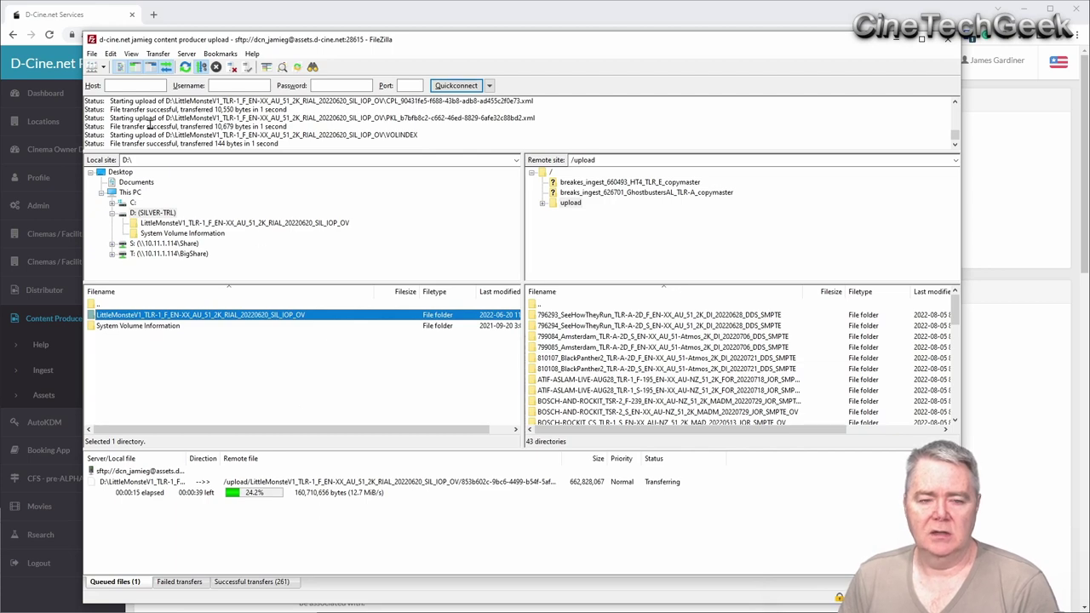
- Return to the portal's ingest list and examine the DCP and CPL details of the ATIF-ASLAM-LIVE-AUG28_TLR-1_F-195 trailer
{"action": "left_click", "coordinate": [90, 17]}
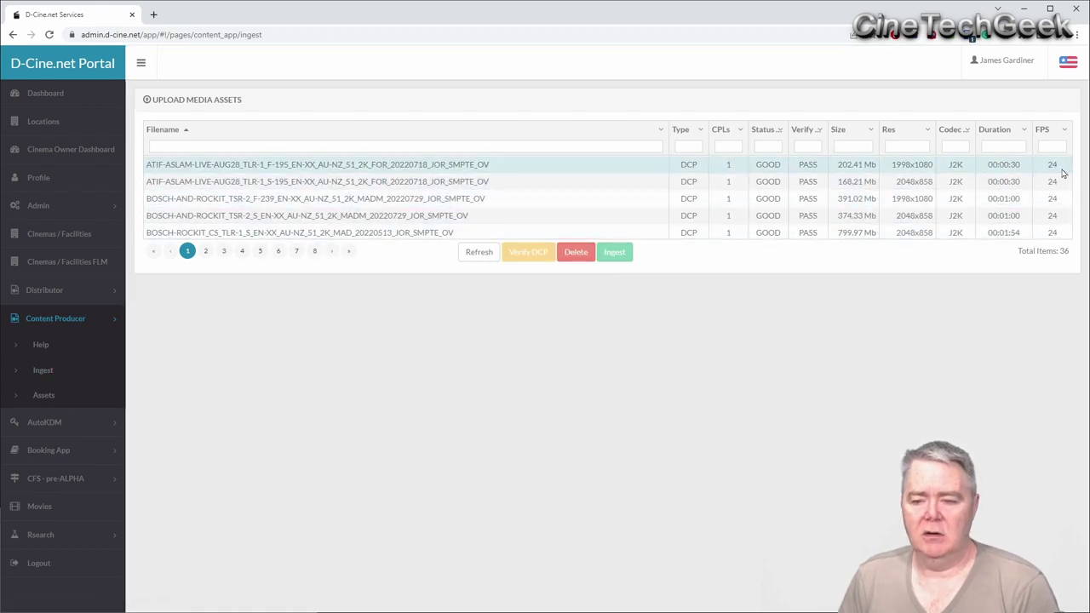
{"action": "left_click", "coordinate": [349, 169]}
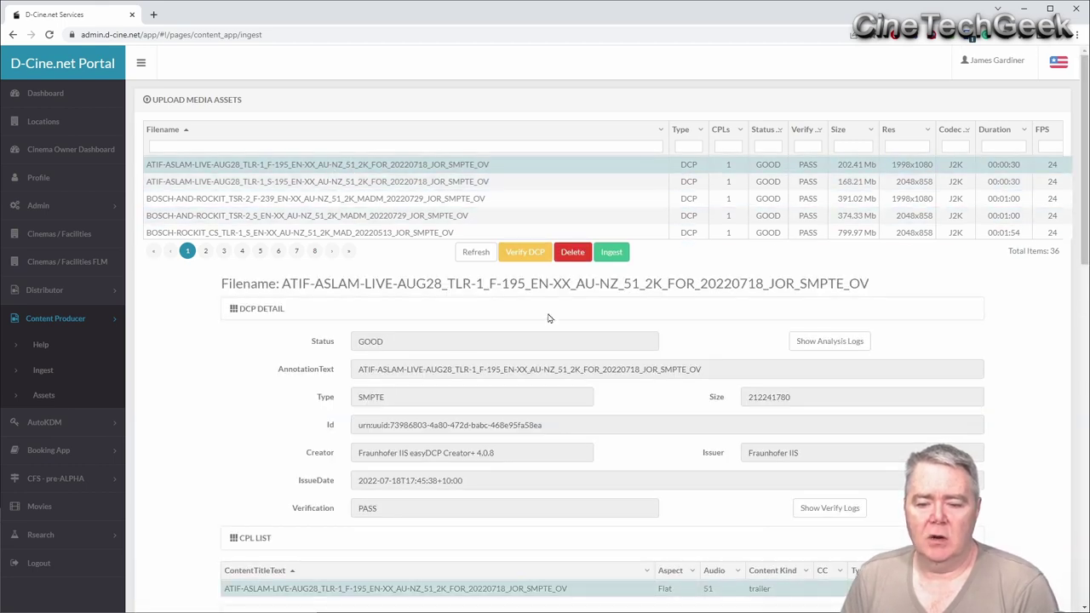
{"action": "scroll", "coordinate": [227, 281], "scroll_direction": "down", "scroll_amount": 8}
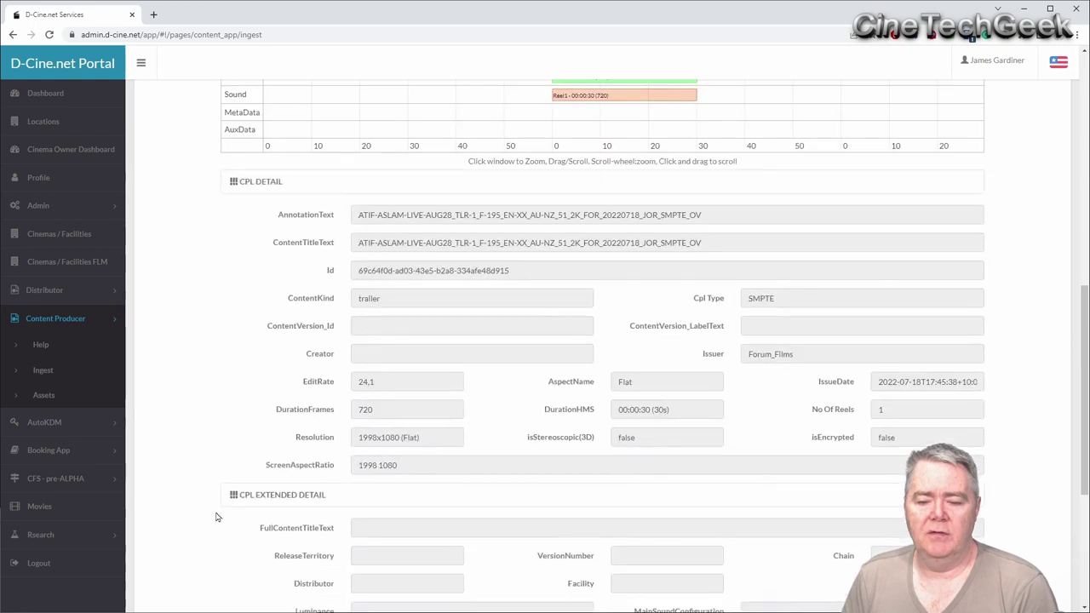
{"action": "scroll", "coordinate": [216, 516], "scroll_direction": "down", "scroll_amount": 3}
{"action": "scroll", "coordinate": [216, 516], "scroll_direction": "up", "scroll_amount": 11}
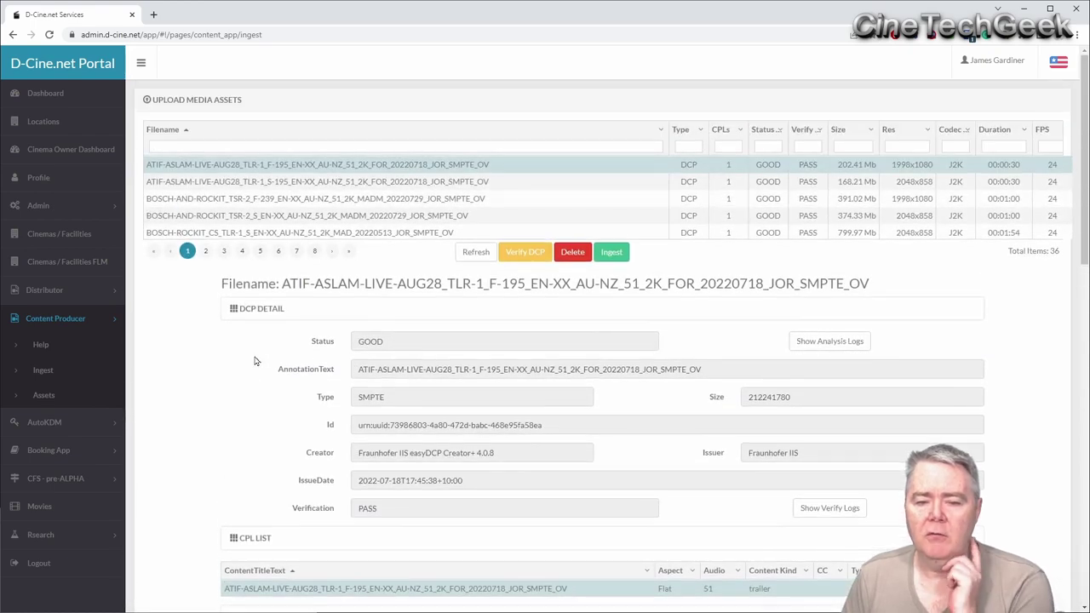
- Review the Distributor/Movie, Distributor and None assignment options for ingesting the ATIF-ASLAM trailer, and leave without ingesting it
{"action": "left_click", "coordinate": [615, 252]}
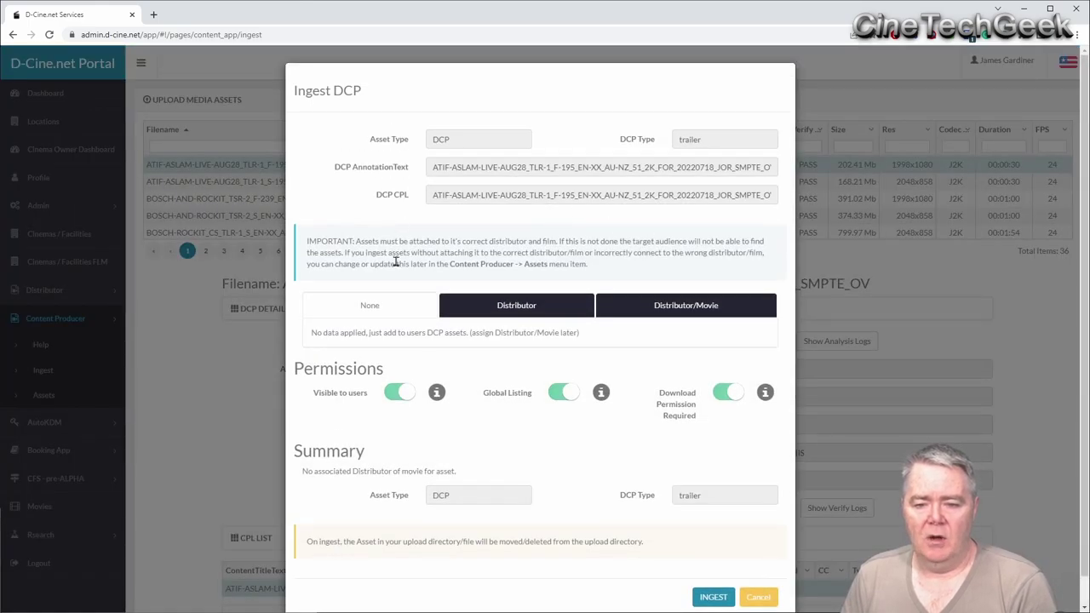
{"action": "left_click", "coordinate": [658, 306]}
{"action": "left_click", "coordinate": [522, 308]}
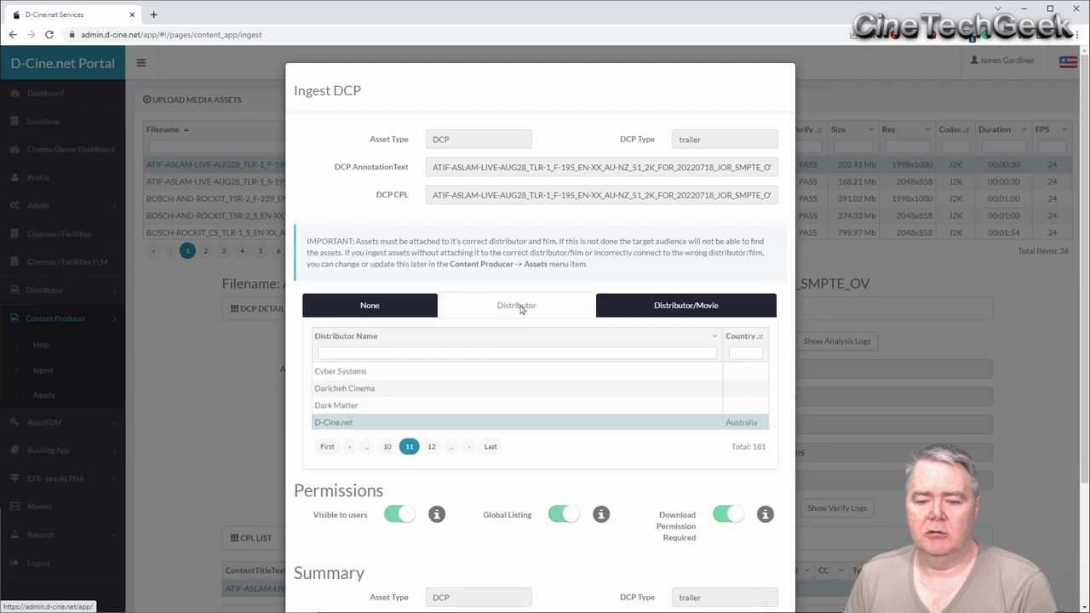
{"action": "left_click", "coordinate": [419, 311]}
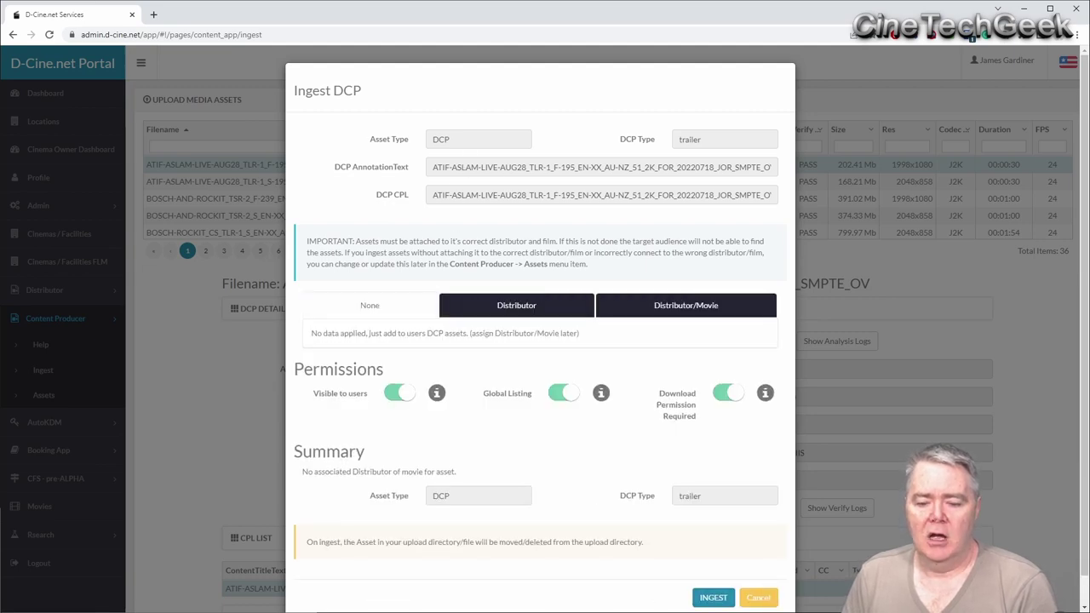
{"action": "left_click", "coordinate": [757, 596]}
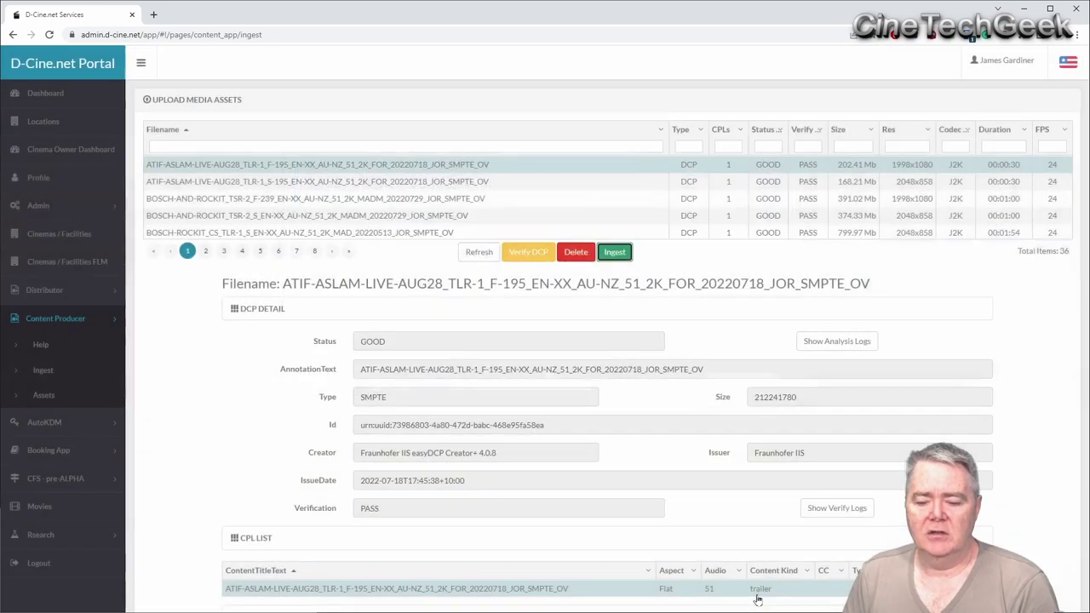
- Ingest the BOSCH-AND-ROCKIT_TSR-2_F-239 teaser DCP, assigned to the movie Bosch & Rockit from Madman Entertainment Pty. Ltd
{"action": "left_click", "coordinate": [191, 199]}
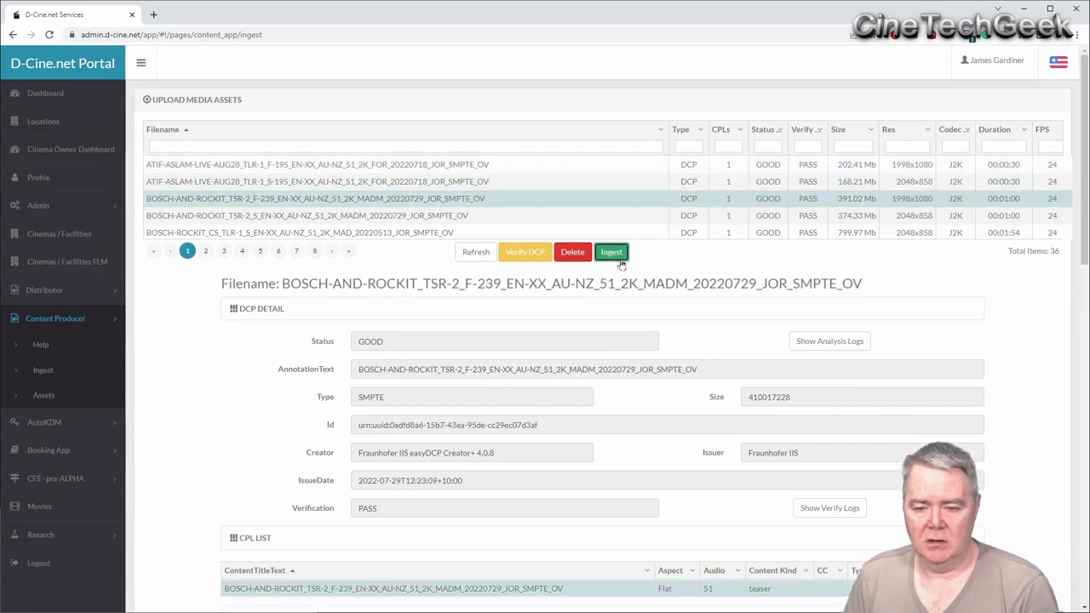
{"action": "left_click", "coordinate": [611, 252]}
{"action": "left_click", "coordinate": [673, 307]}
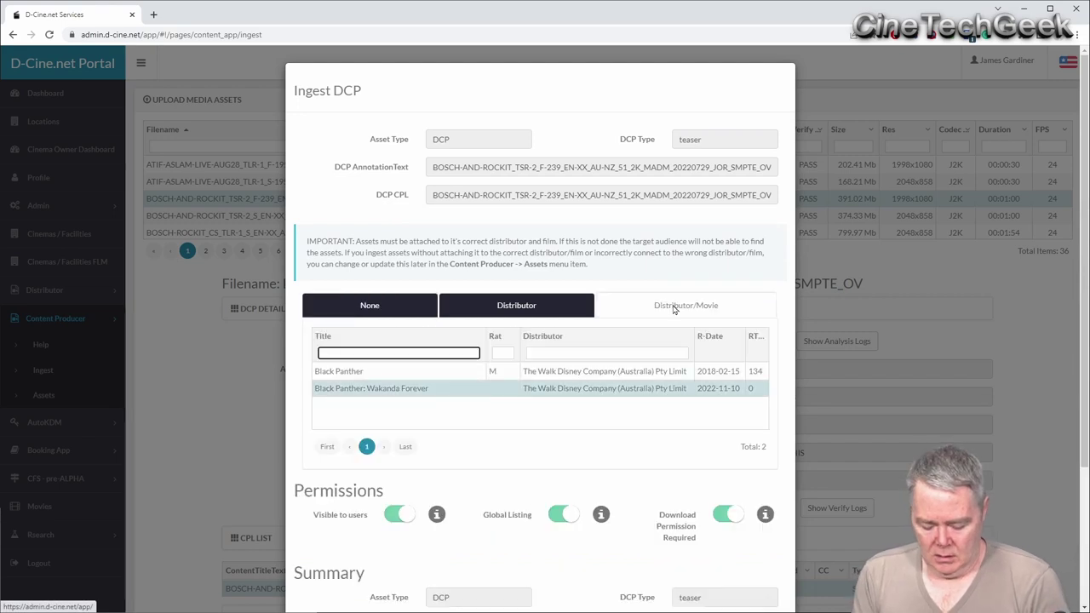
{"action": "type", "text": "bosch"}
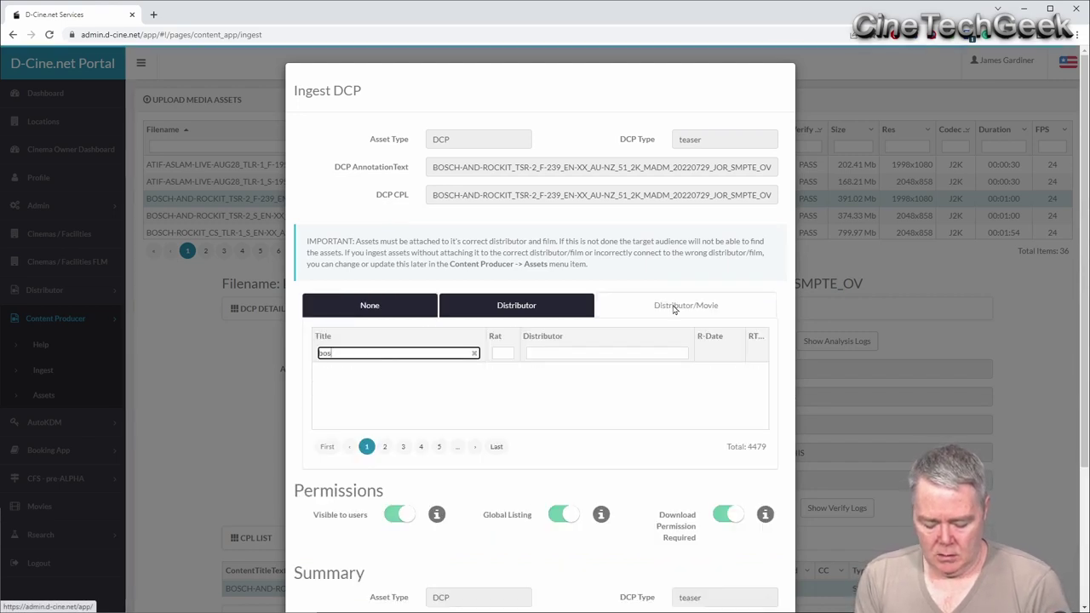
{"action": "left_click", "coordinate": [516, 375]}
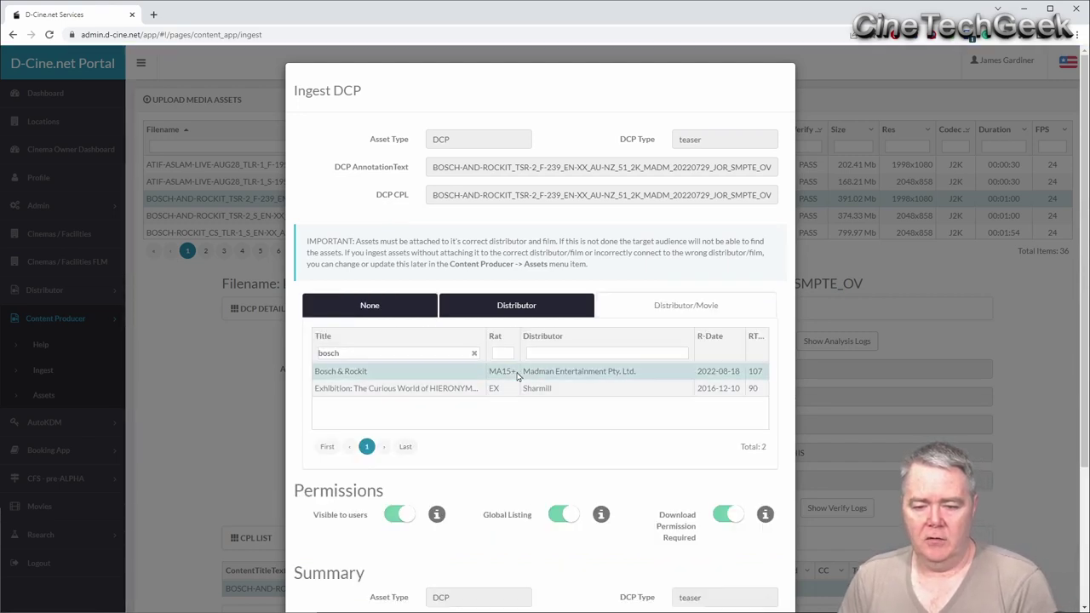
{"action": "scroll", "coordinate": [664, 568], "scroll_direction": "down", "scroll_amount": 3}
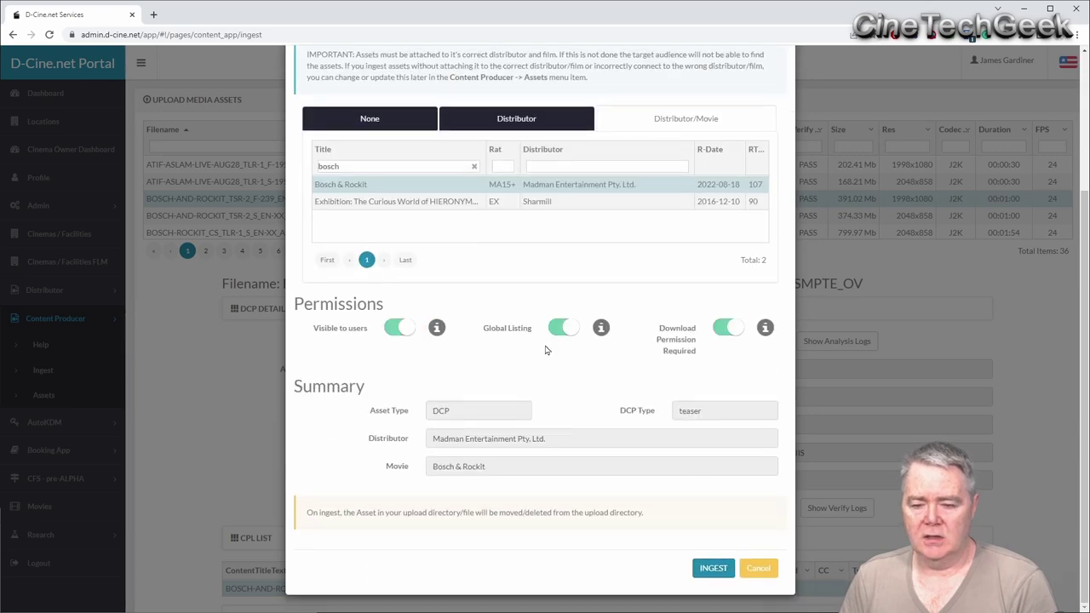
{"action": "left_click", "coordinate": [713, 568]}
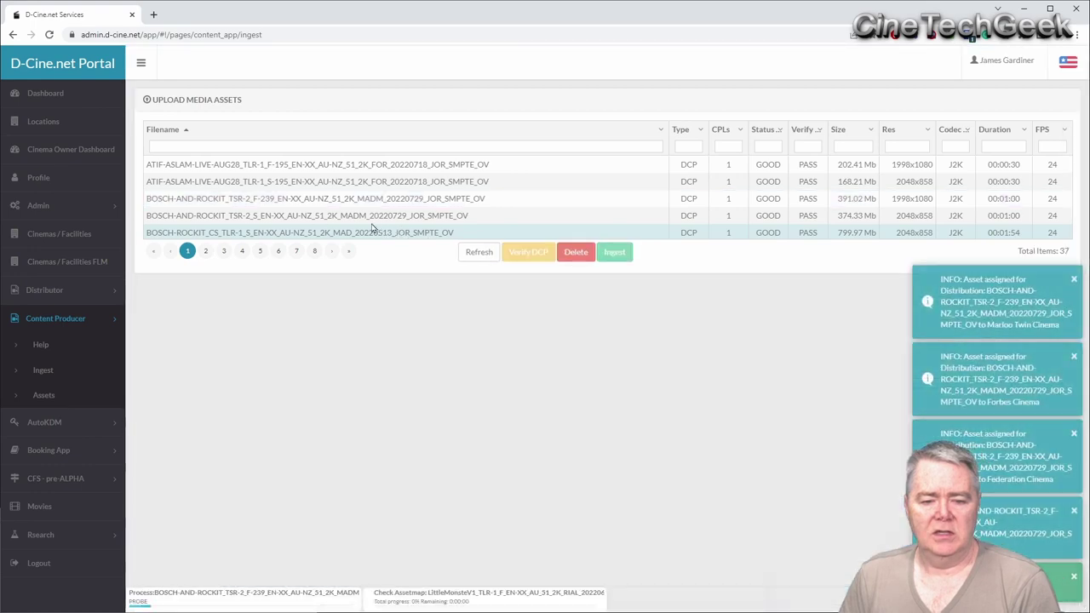
- Submit the BOSCH-AND-ROCKIT_TSR-2_F-239 teaser for ingest once more with the Distributor/Movie assignment
{"action": "left_click", "coordinate": [417, 200]}
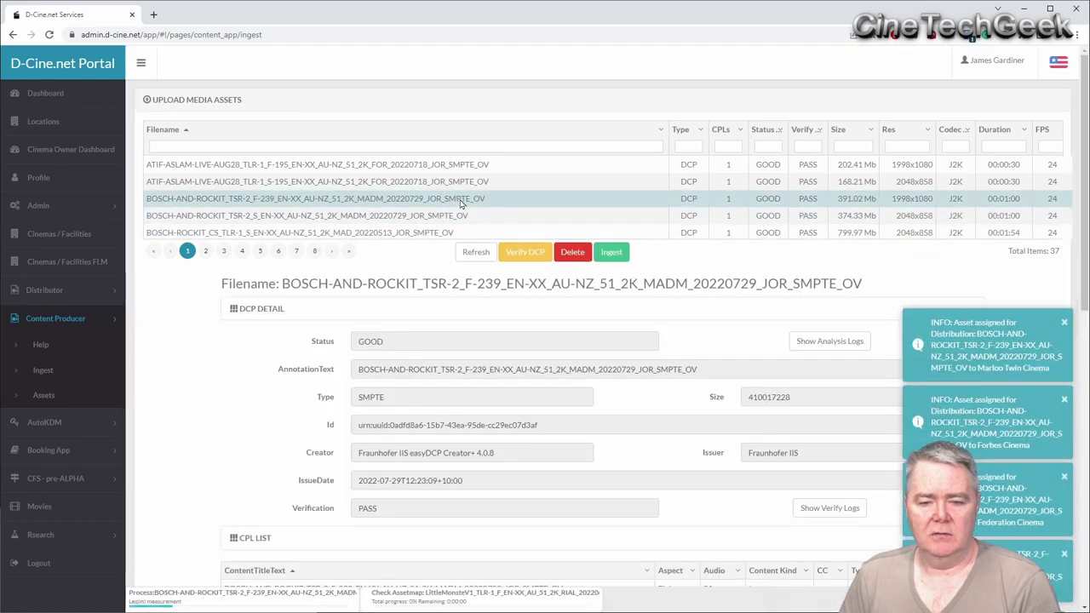
{"action": "left_click", "coordinate": [614, 252]}
{"action": "left_click", "coordinate": [674, 309]}
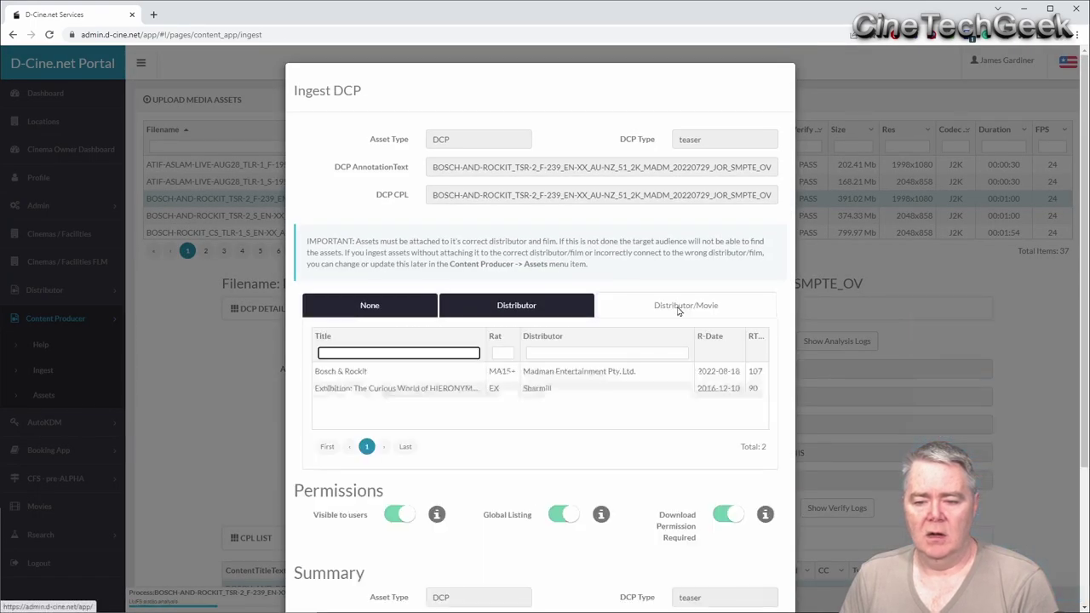
{"action": "scroll", "coordinate": [599, 561], "scroll_direction": "down", "scroll_amount": 3}
{"action": "left_click", "coordinate": [714, 568]}
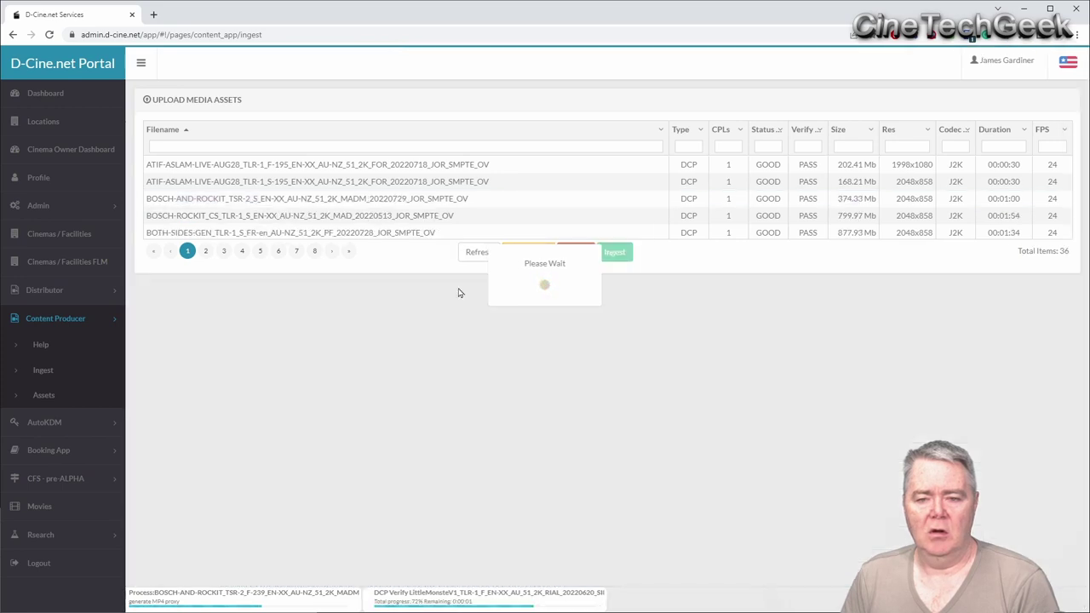
- Ingest the BOSCH-AND-ROCKIT_TSR-2_S teaser DCP with the Distributor/Movie assignment
{"action": "left_click", "coordinate": [330, 201]}
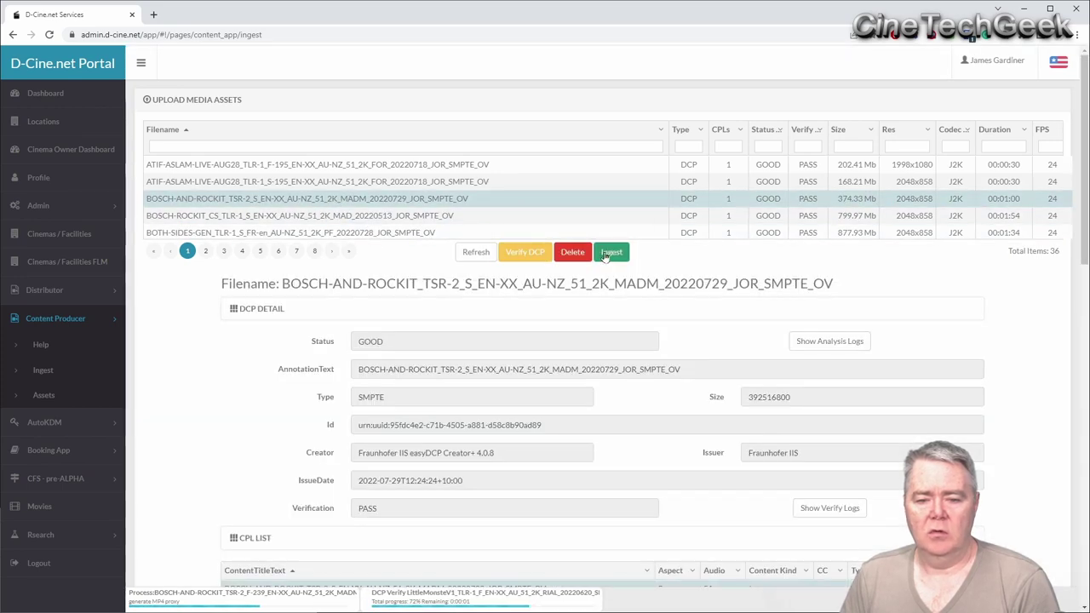
{"action": "left_click", "coordinate": [613, 252]}
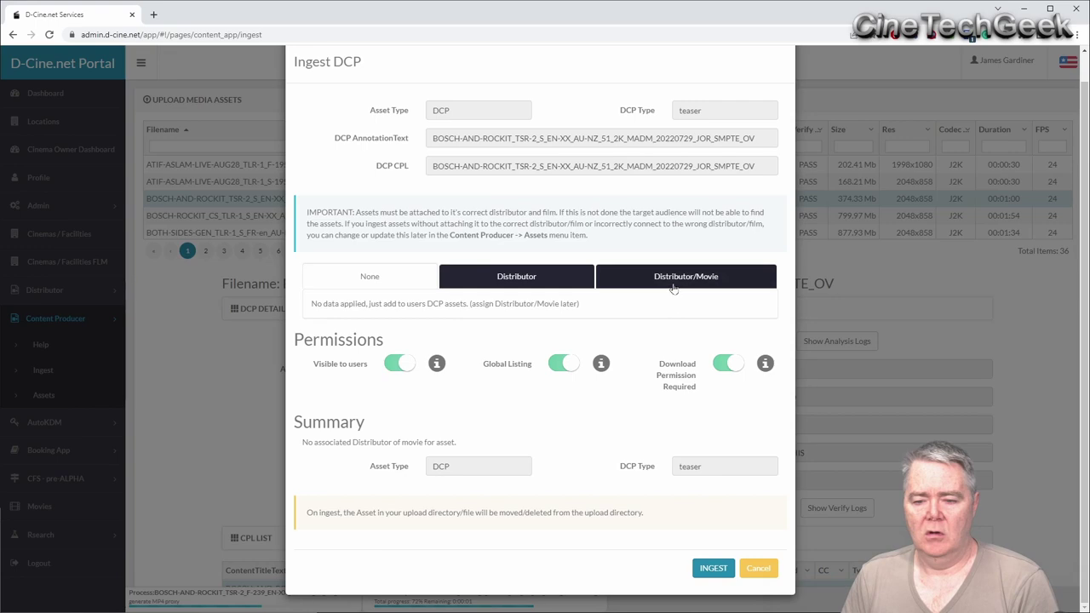
{"action": "left_click", "coordinate": [675, 291]}
{"action": "scroll", "coordinate": [706, 530], "scroll_direction": "down", "scroll_amount": 2}
{"action": "left_click", "coordinate": [713, 567]}
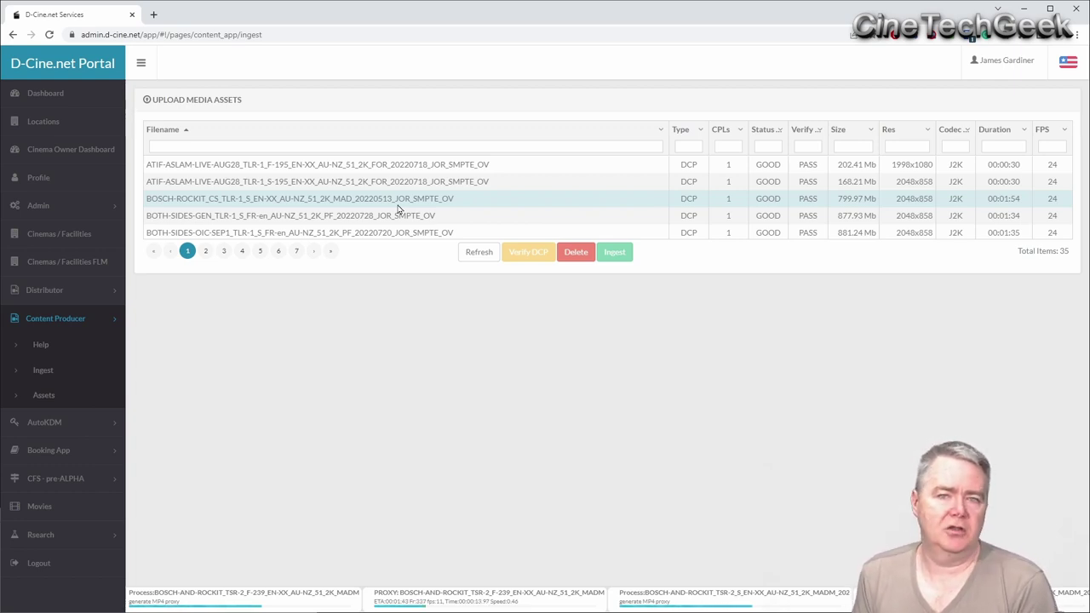
- Ingest the BOSCH-ROCKIT_CS_TLR-1_S trailer DCP, assigned to the movie Bosch & Rockit from Madman Entertainment Pty. Ltd
{"action": "left_click", "coordinate": [397, 205]}
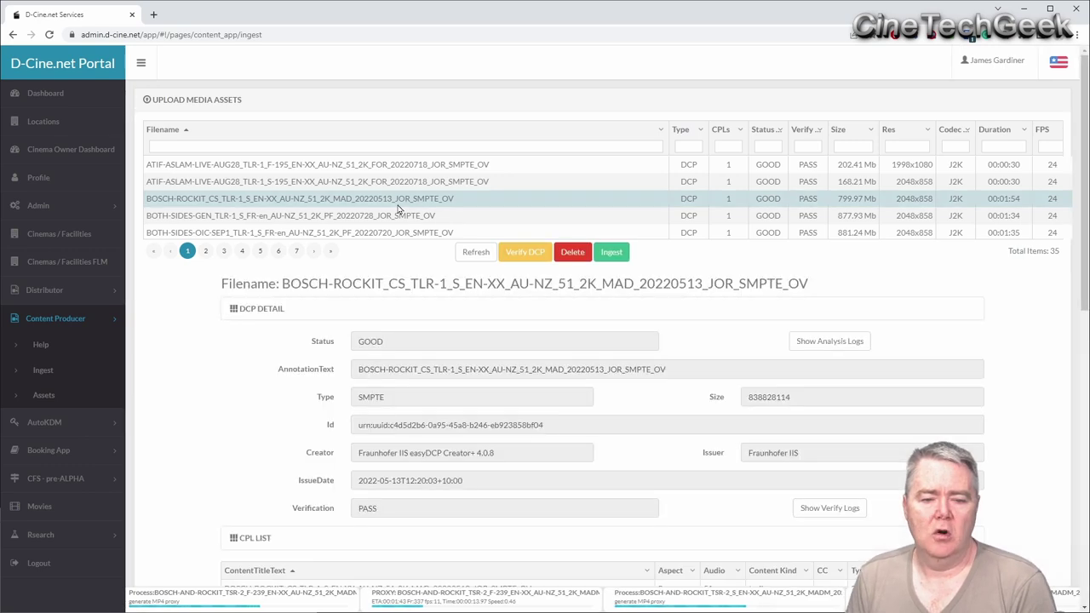
{"action": "left_click", "coordinate": [613, 252]}
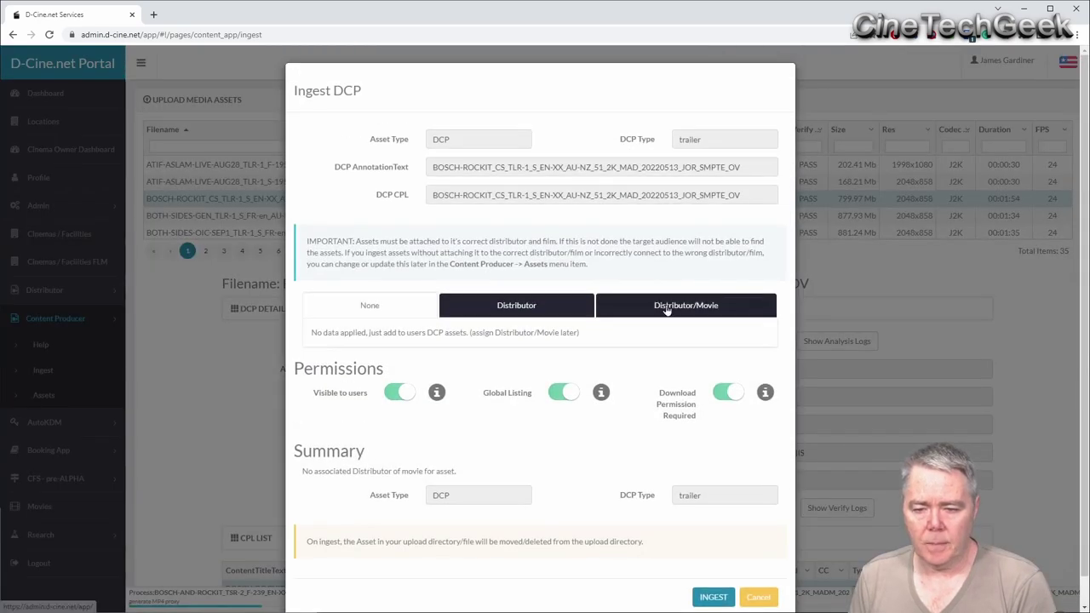
{"action": "left_click", "coordinate": [664, 308]}
{"action": "scroll", "coordinate": [655, 557], "scroll_direction": "down", "scroll_amount": 3}
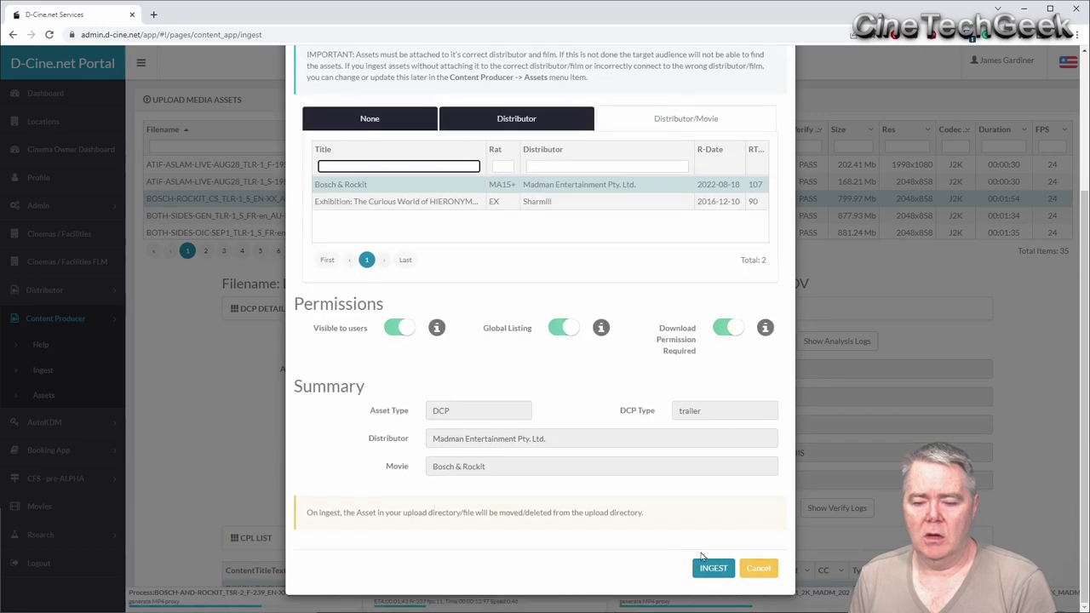
{"action": "left_click", "coordinate": [712, 566]}
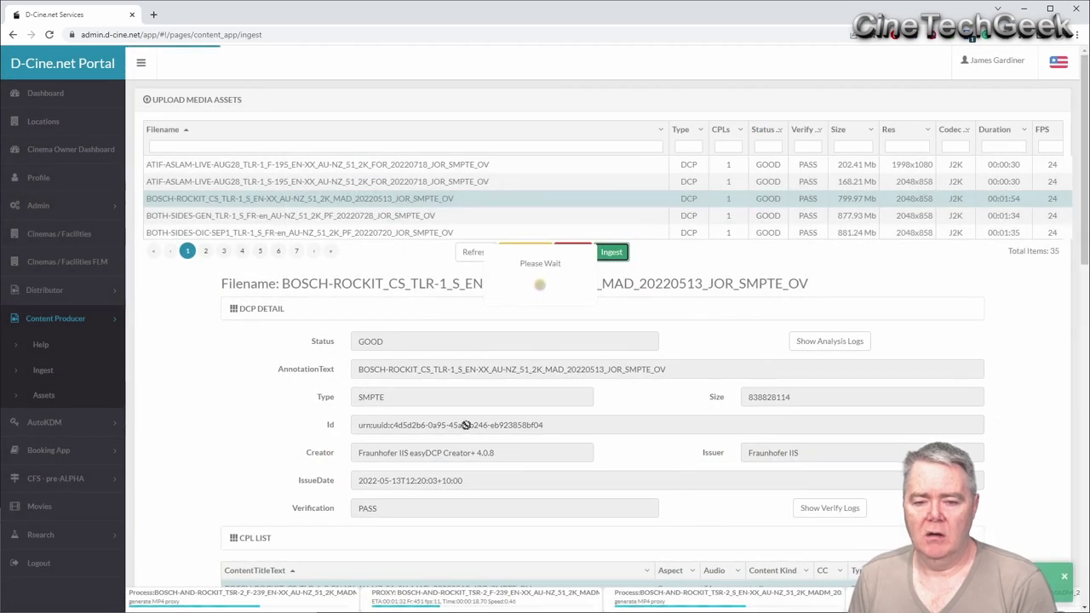
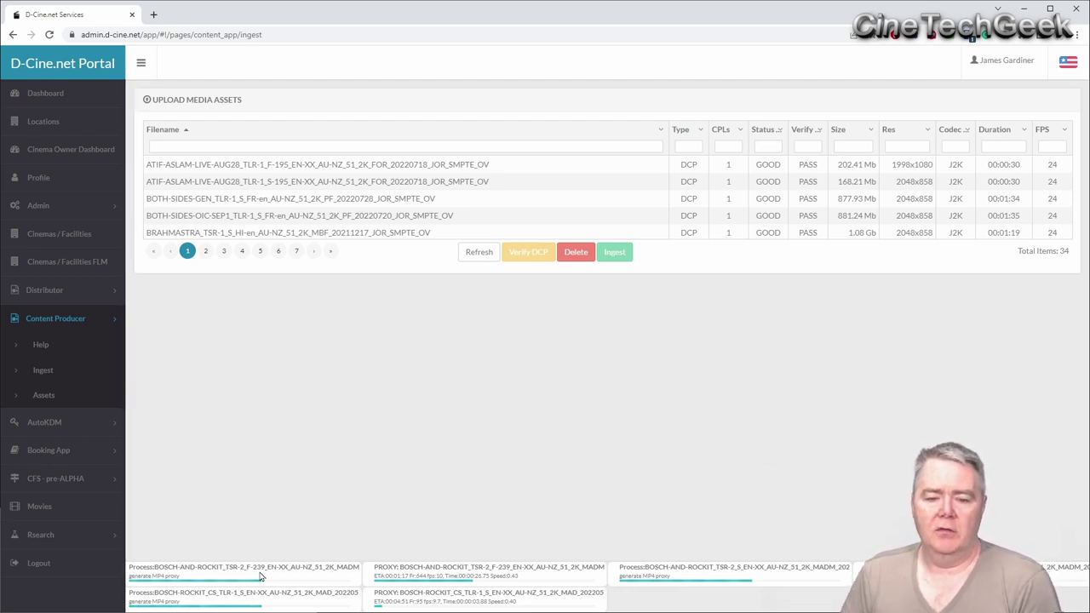
- Open the Content Producer assets and view the preview images of the 11357MCDTHRILL advertisement's CPL
{"action": "left_click", "coordinate": [56, 403]}
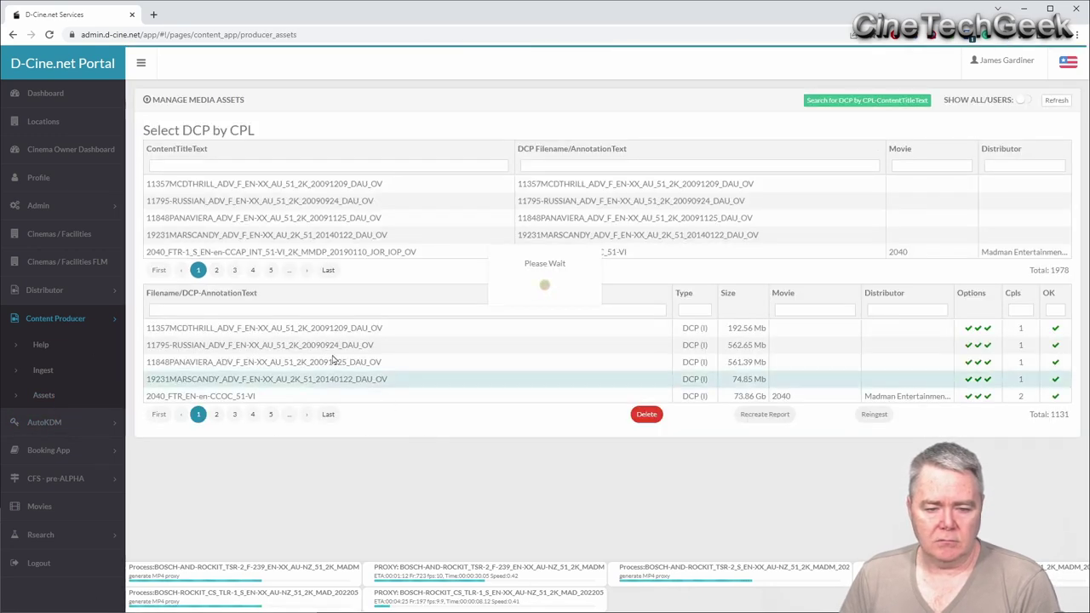
{"action": "left_click", "coordinate": [276, 328]}
{"action": "scroll", "coordinate": [357, 413], "scroll_direction": "down", "scroll_amount": 1}
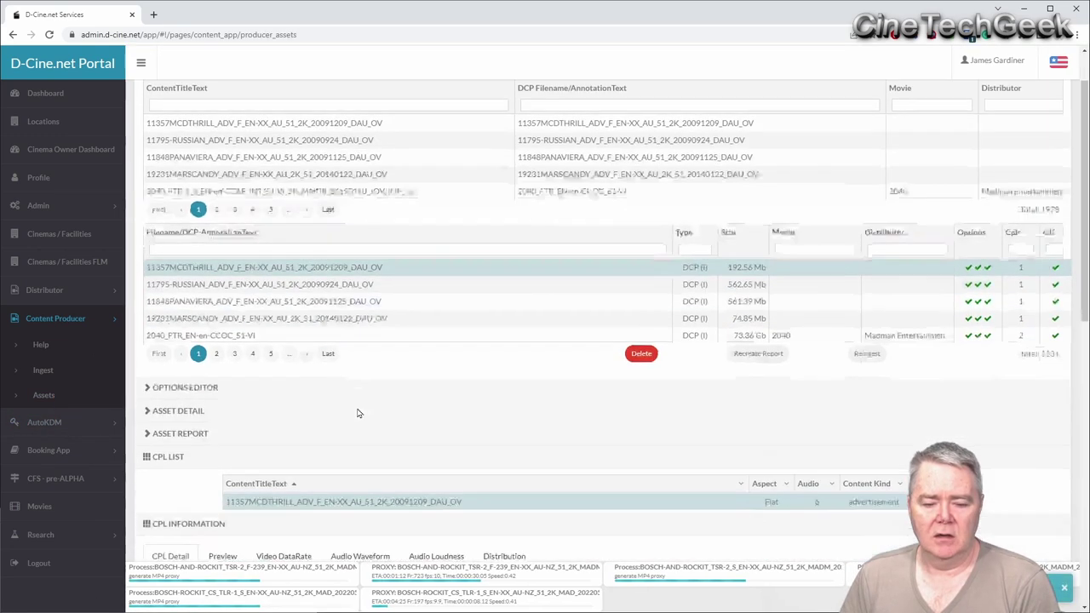
{"action": "scroll", "coordinate": [357, 413], "scroll_direction": "down", "scroll_amount": 2}
{"action": "scroll", "coordinate": [276, 396], "scroll_direction": "down", "scroll_amount": 3}
{"action": "left_click", "coordinate": [222, 163]}
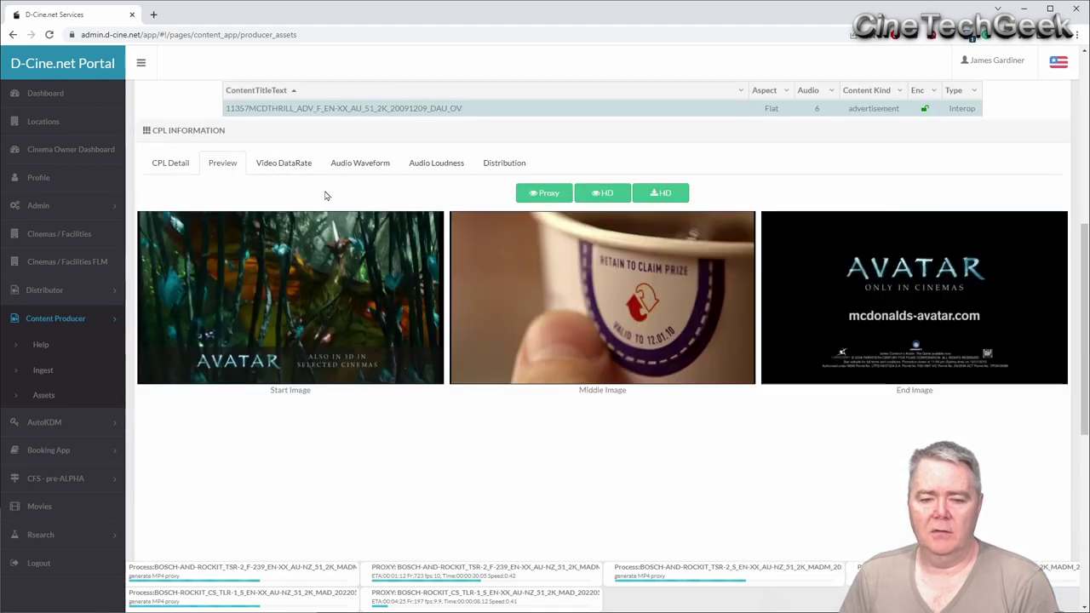
- Examine the video data rate details and chart of the 11357MCDTHRILL advertisement
{"action": "left_click", "coordinate": [286, 162]}
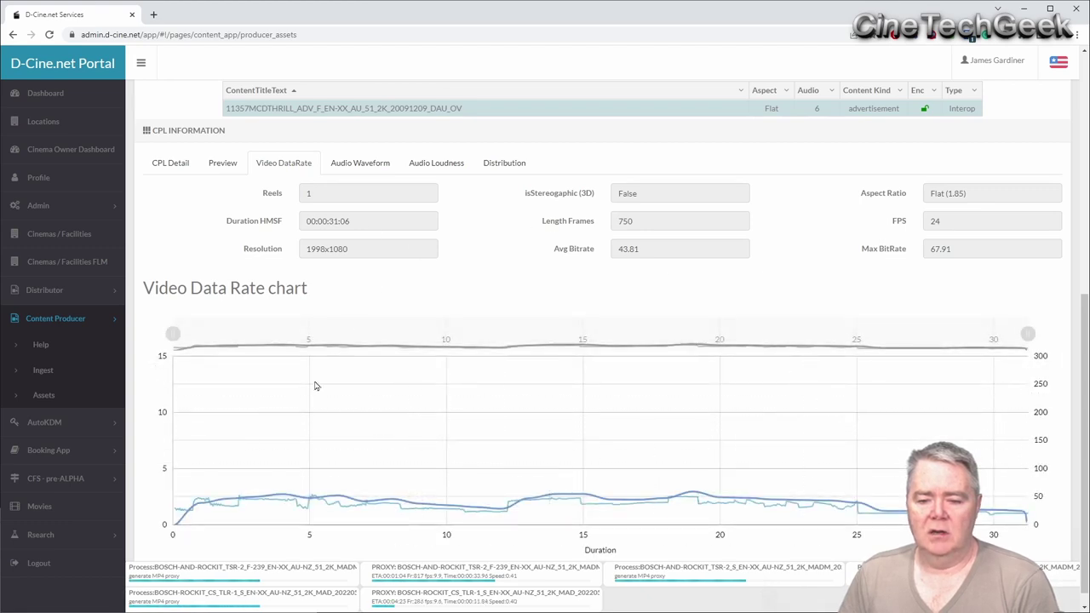
{"action": "scroll", "coordinate": [241, 365], "scroll_direction": "down", "scroll_amount": 1}
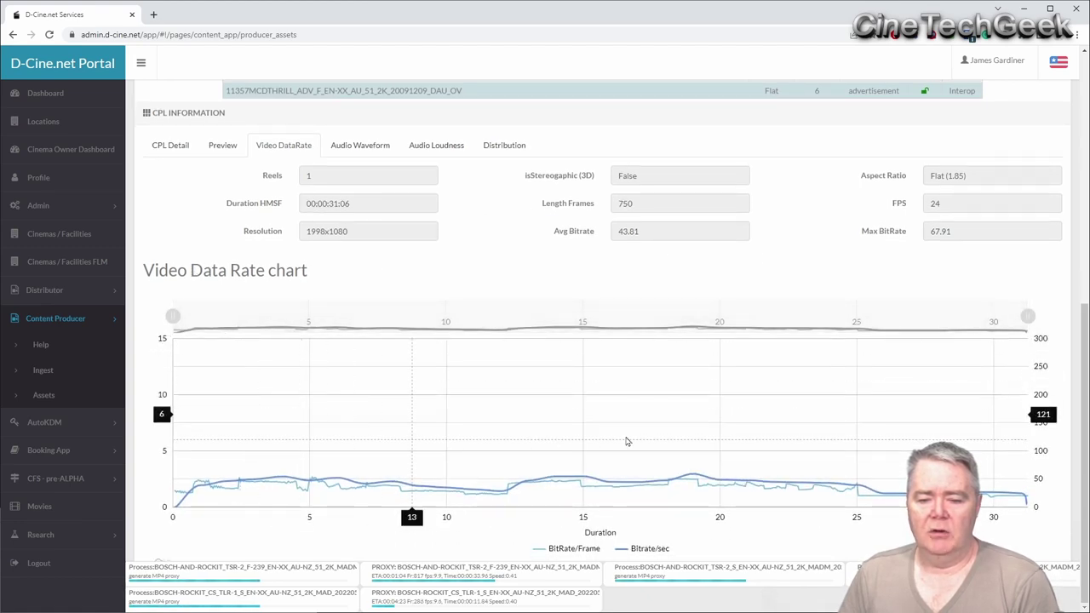
{"action": "scroll", "coordinate": [370, 377], "scroll_direction": "up", "scroll_amount": 3}
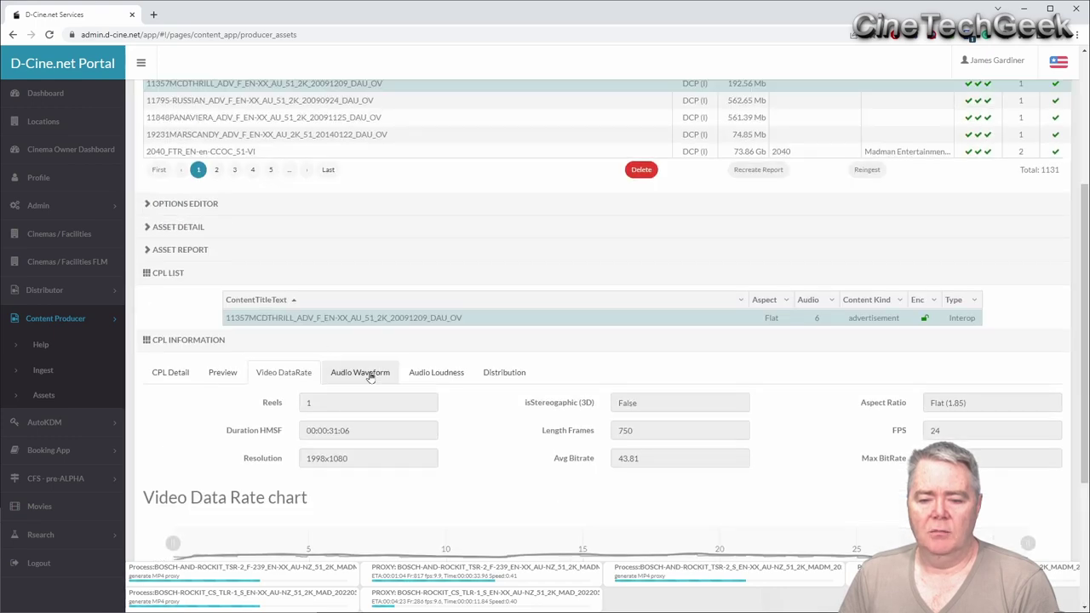
- Play the 11357MCDTHRILL advertisement with its audio waveform and look over all the channel tracks
{"action": "left_click", "coordinate": [370, 377]}
{"action": "scroll", "coordinate": [479, 428], "scroll_direction": "down", "scroll_amount": 3}
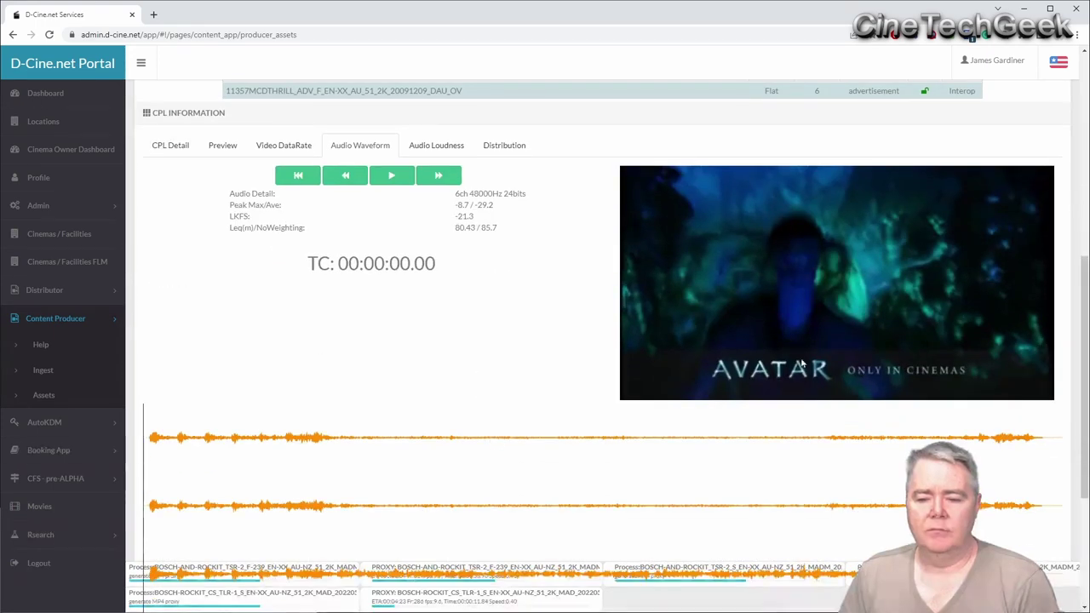
{"action": "left_click", "coordinate": [391, 174]}
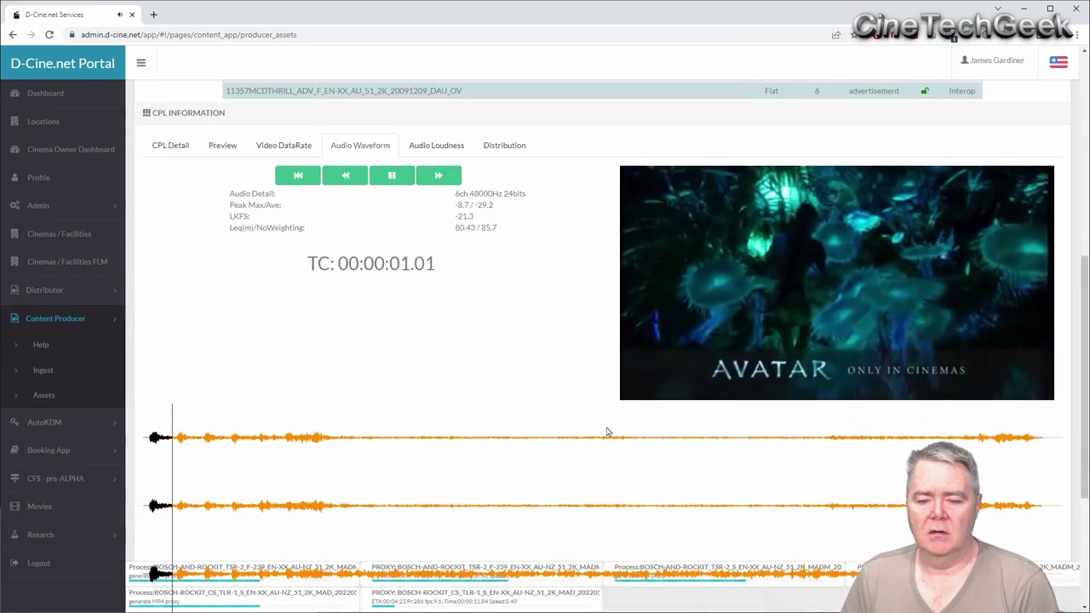
{"action": "scroll", "coordinate": [387, 490], "scroll_direction": "down", "scroll_amount": 3}
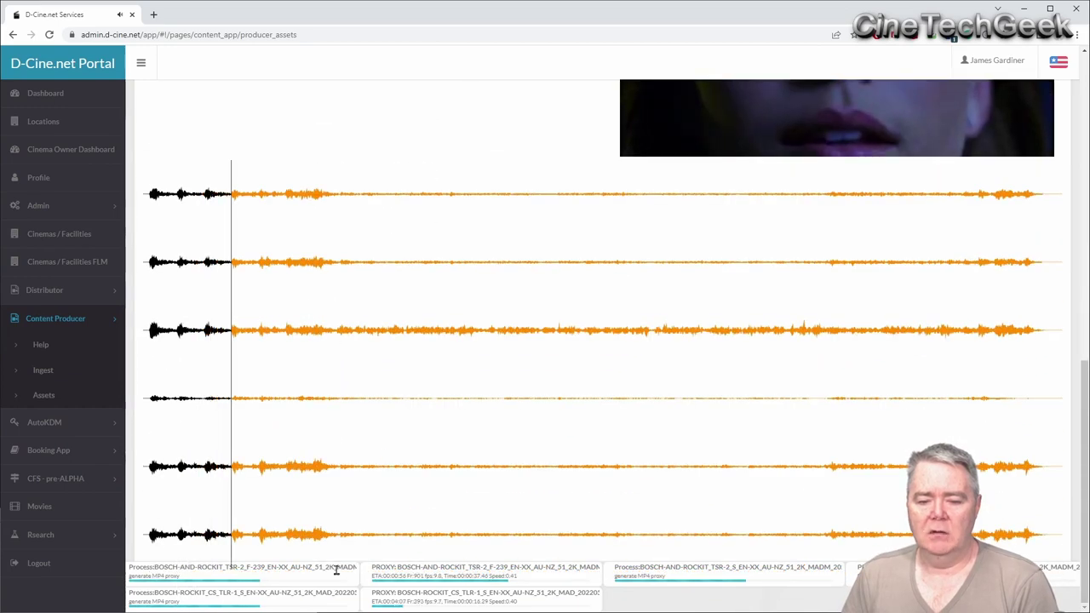
{"action": "scroll", "coordinate": [338, 468], "scroll_direction": "up", "scroll_amount": 5}
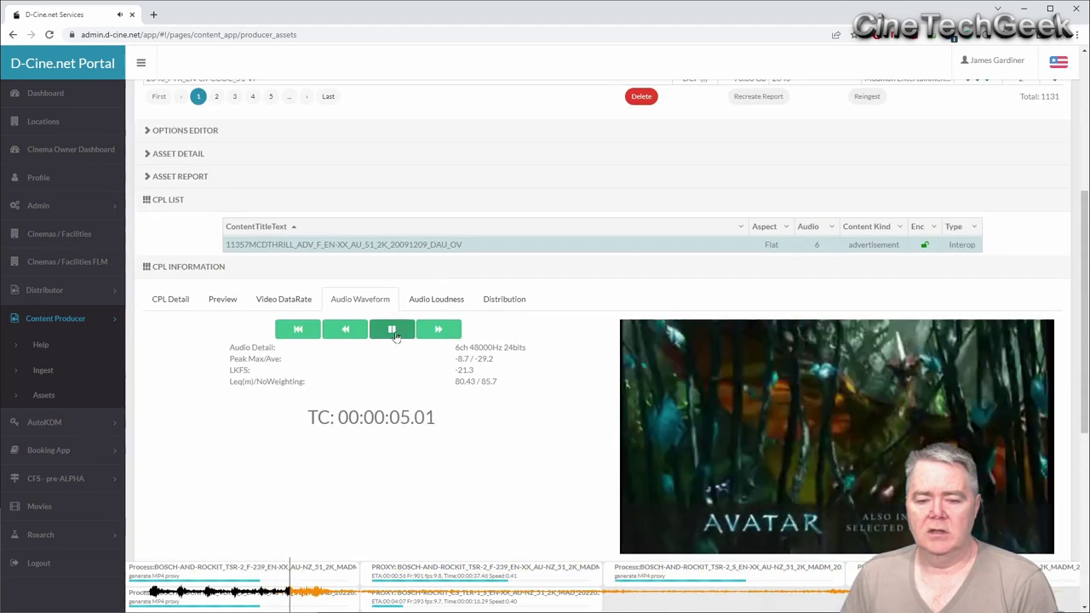
- Examine the advertisement's audio loudness values, Leq(m) chart and LKFS chart, toggling the integrated loudness curve off and on
{"action": "left_click", "coordinate": [436, 299]}
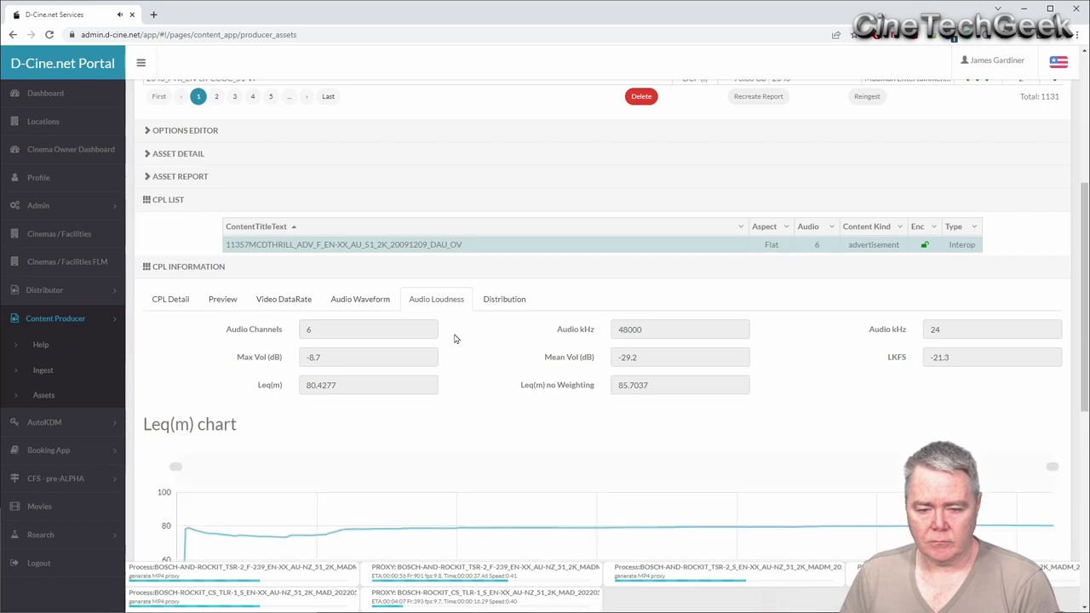
{"action": "scroll", "coordinate": [460, 374], "scroll_direction": "down", "scroll_amount": 3}
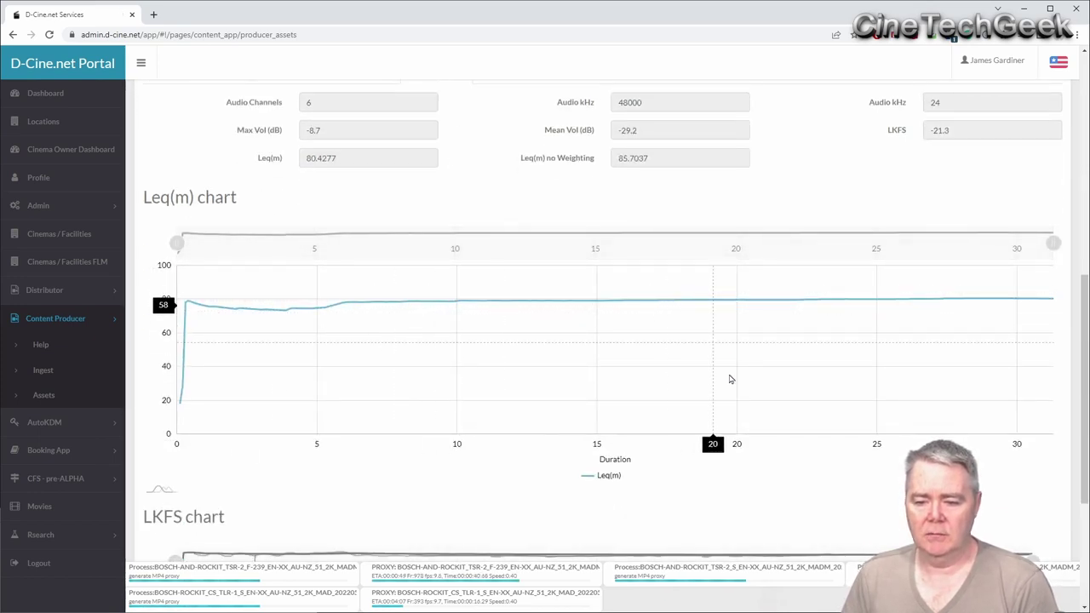
{"action": "scroll", "coordinate": [729, 366], "scroll_direction": "down", "scroll_amount": 3}
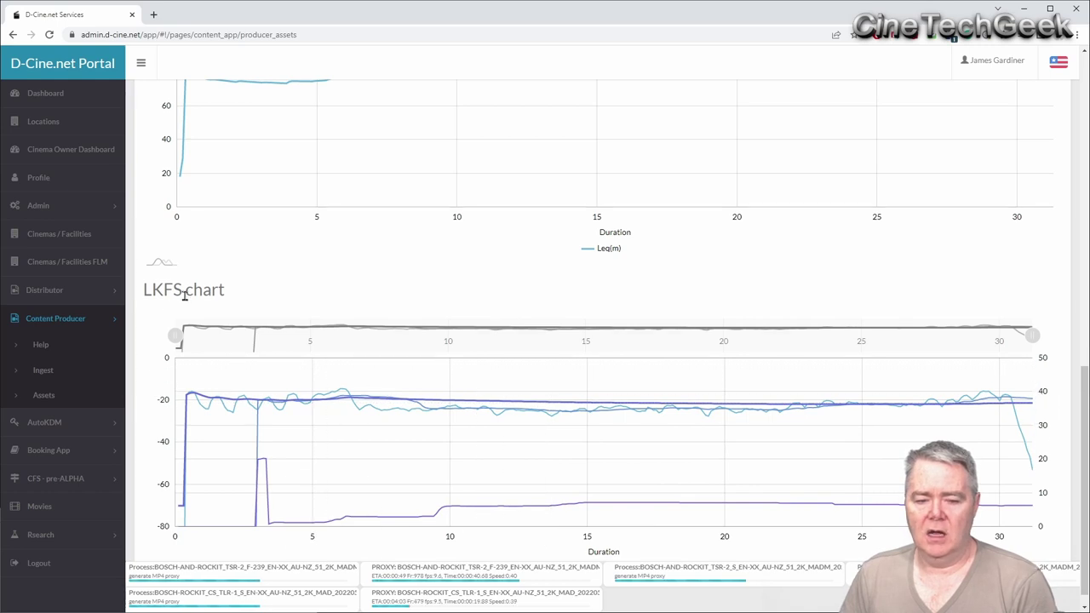
{"action": "scroll", "coordinate": [477, 510], "scroll_direction": "down", "scroll_amount": 1}
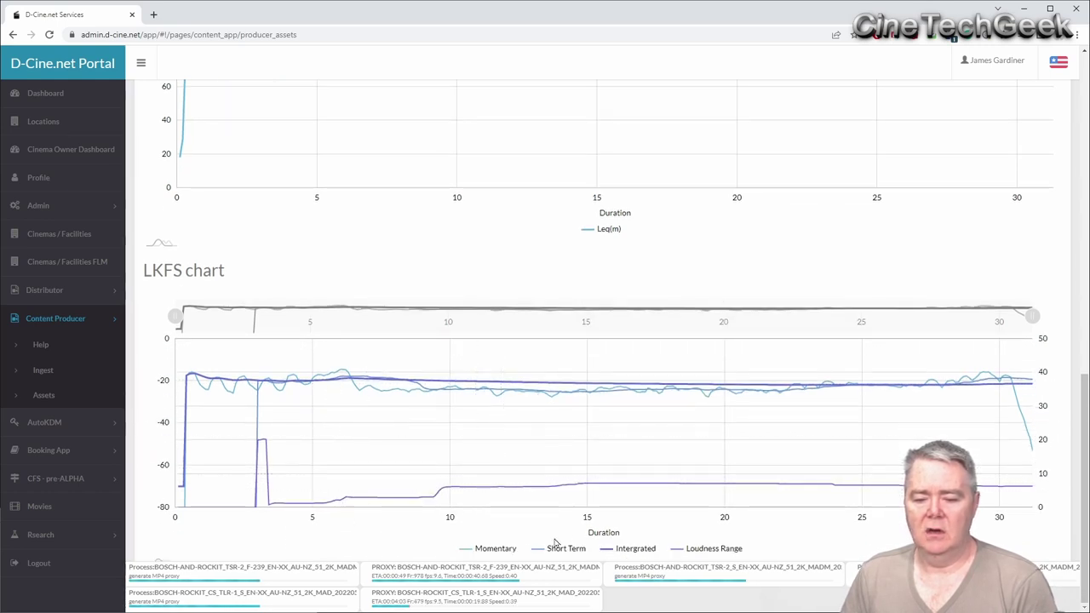
{"action": "left_click", "coordinate": [647, 551]}
{"action": "left_click", "coordinate": [645, 551]}
{"action": "scroll", "coordinate": [661, 396], "scroll_direction": "up", "scroll_amount": 7}
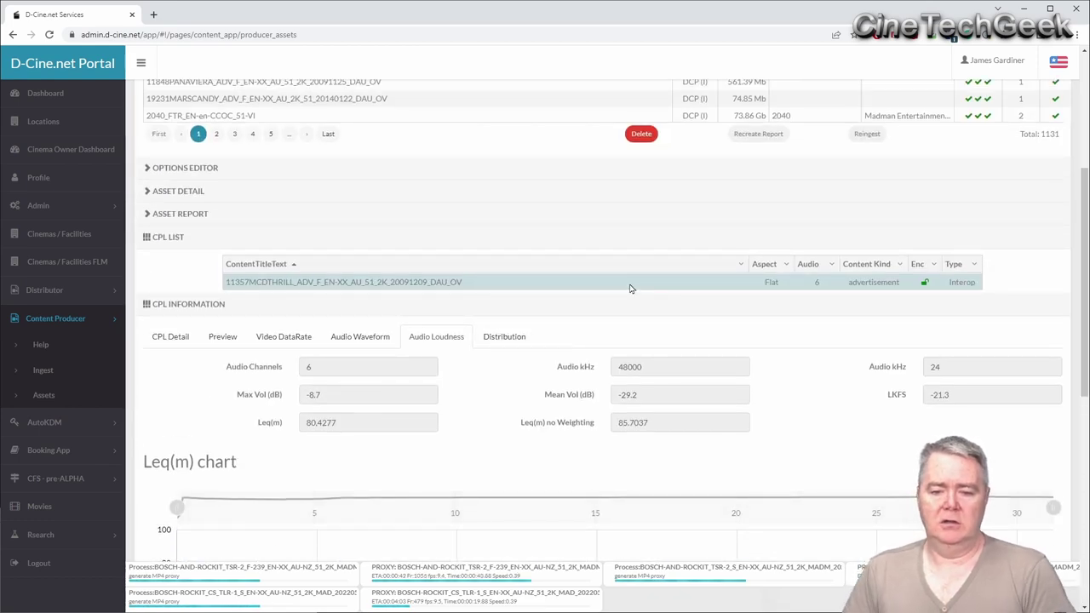
- Check the advertisement's facility distribution list, and return to its audio loudness details
{"action": "left_click", "coordinate": [516, 337]}
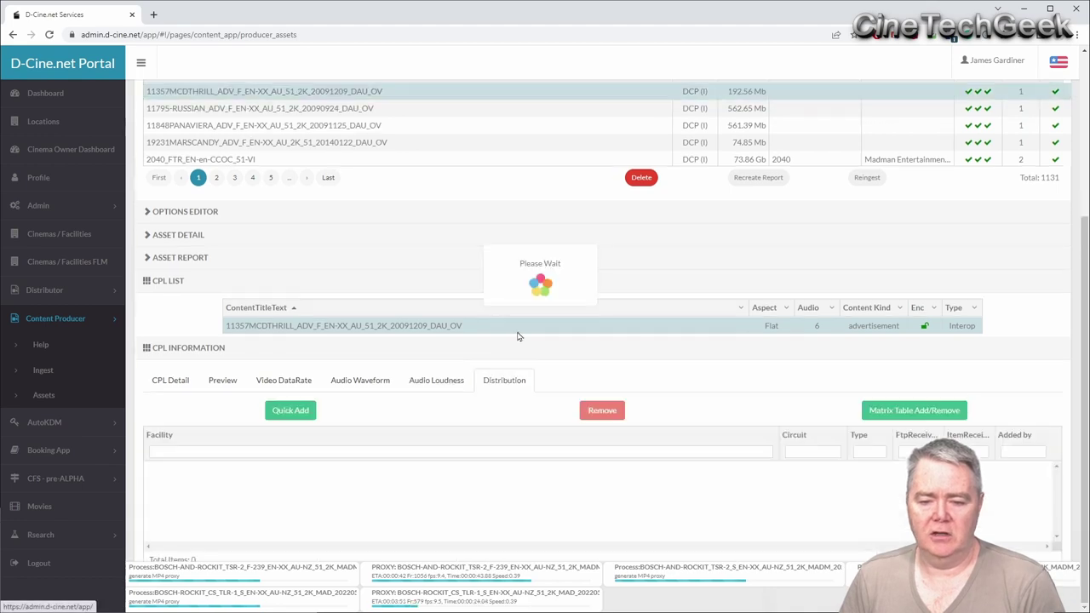
{"action": "left_click", "coordinate": [435, 380]}
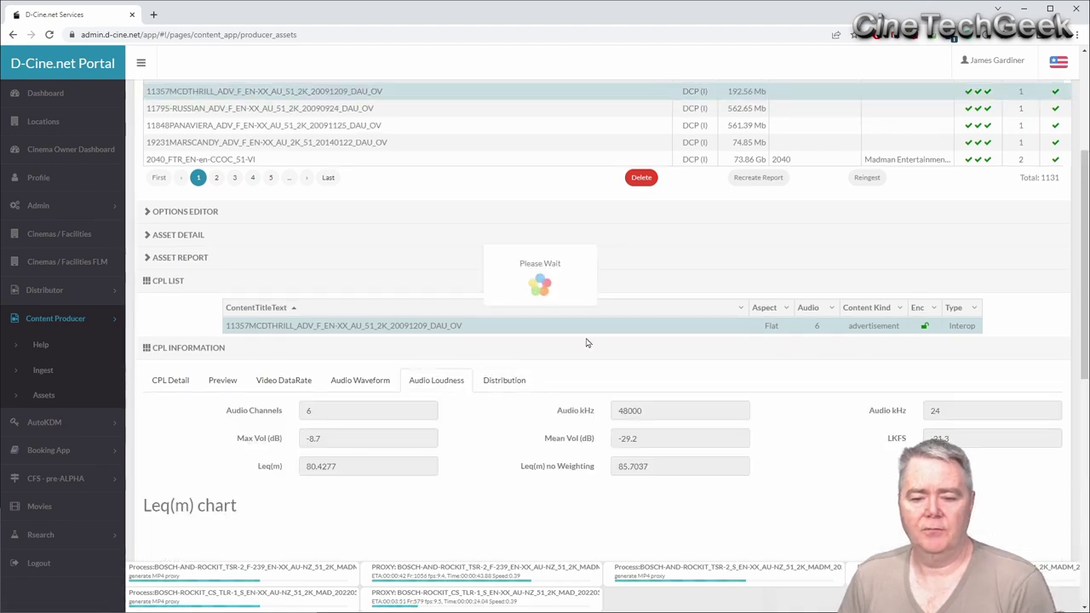
{"action": "scroll", "coordinate": [235, 344], "scroll_direction": "down", "scroll_amount": 3}
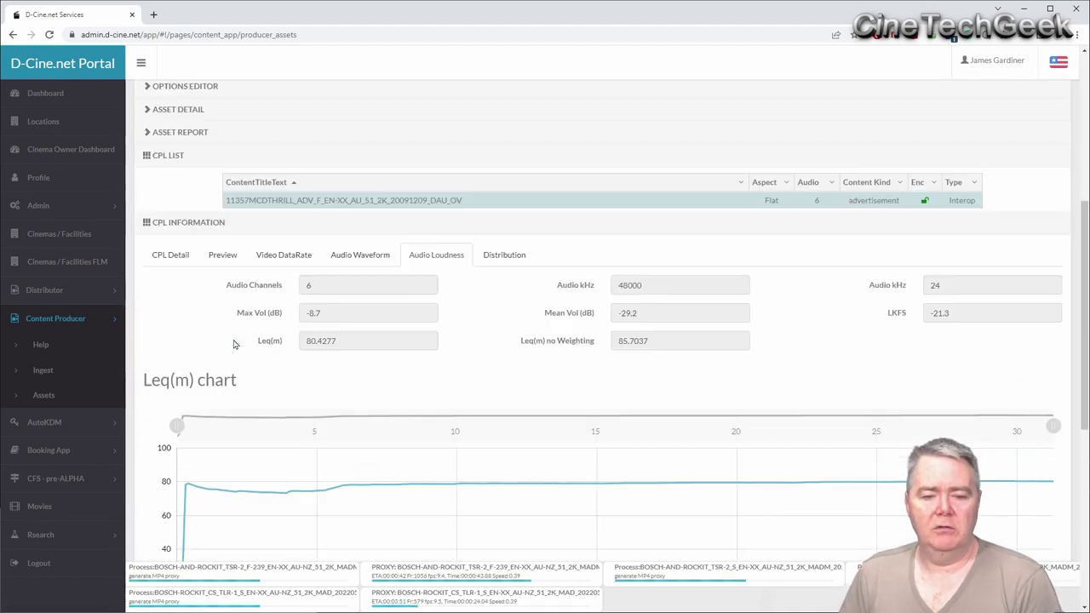
{"action": "scroll", "coordinate": [269, 329], "scroll_direction": "up", "scroll_amount": 3}
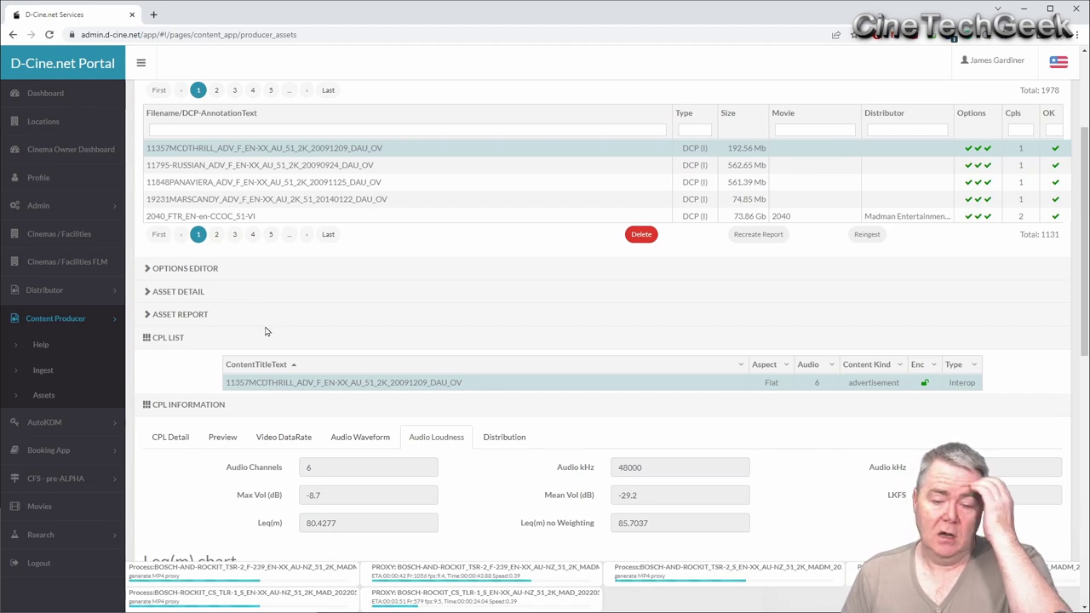